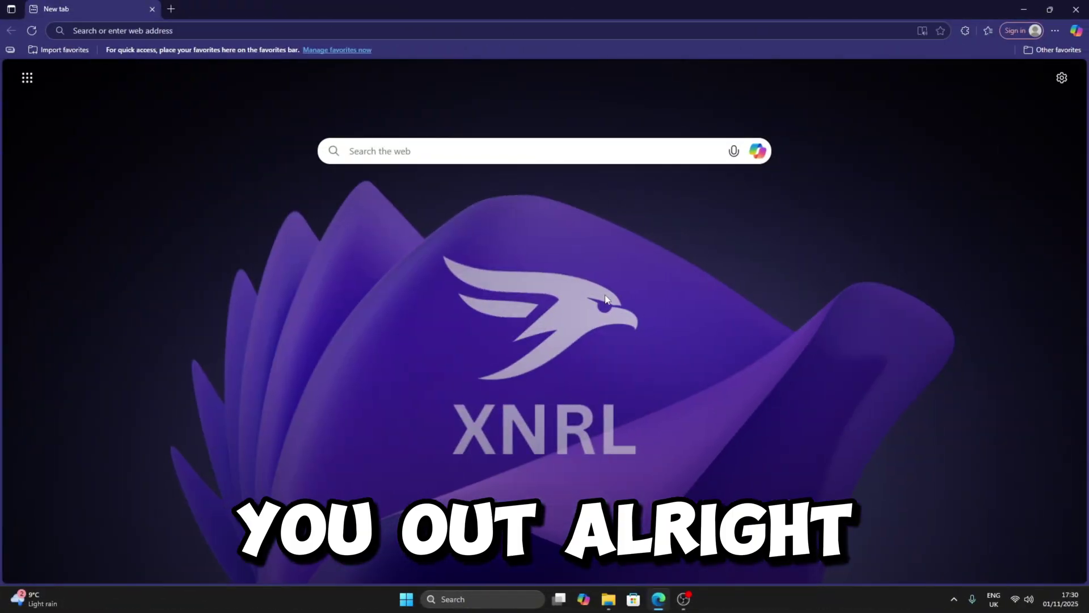
Visit xnrltweaks.com and follow Download Now to the Discord XNRL Launcher Download post.
left_click(204, 31)
type("xnrlt")
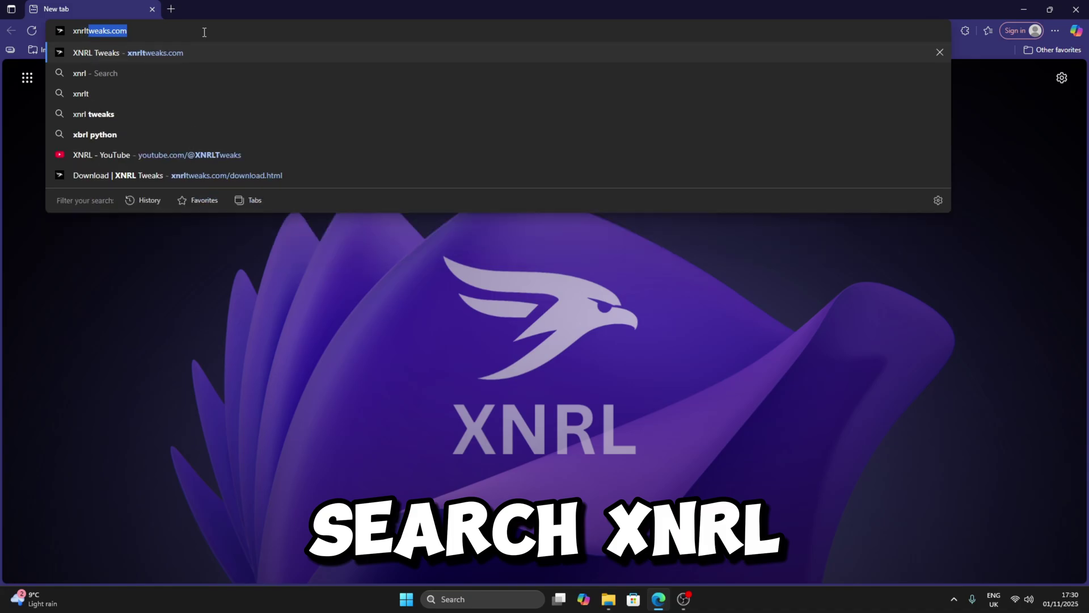
type("weaks.com")
key("Return")
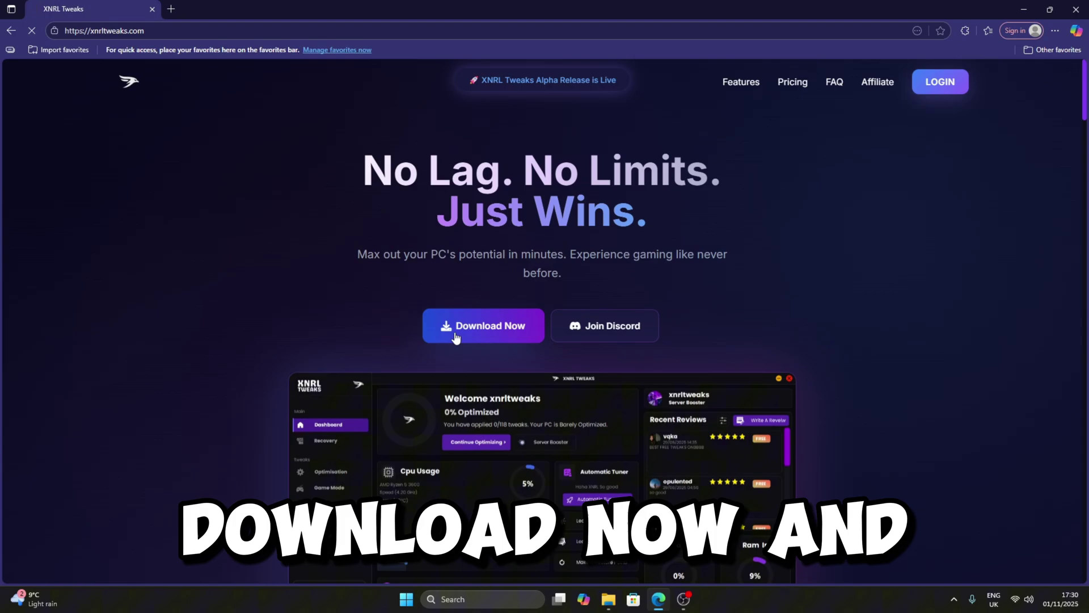
left_click(455, 337)
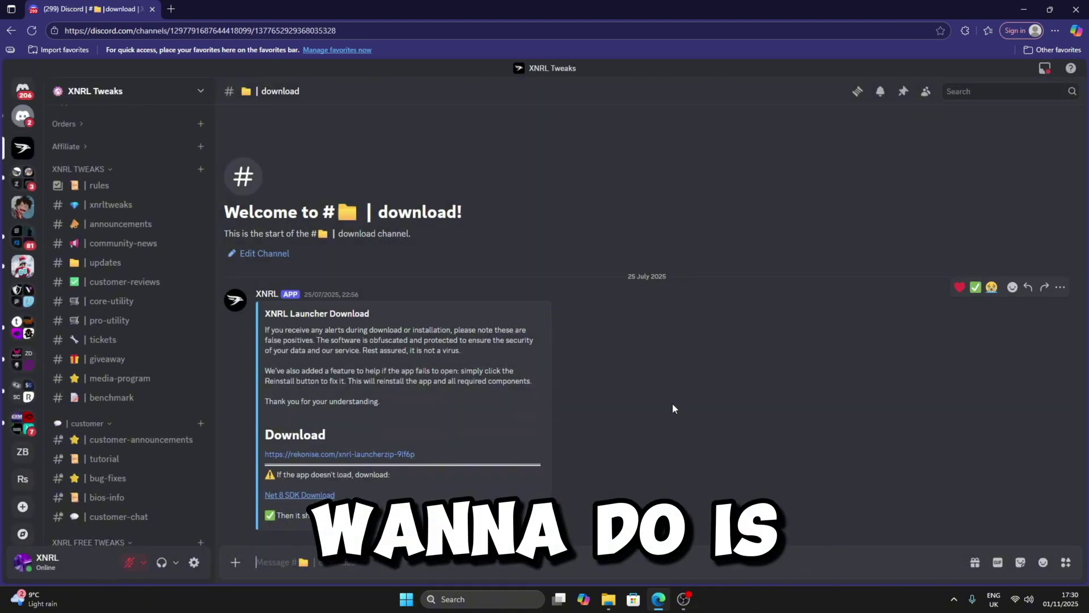
Unlock XNRL_Launcher.zip on Rekonise, drag it from Edge's downloads onto the desktop, and minimize Edge.
left_click(283, 455)
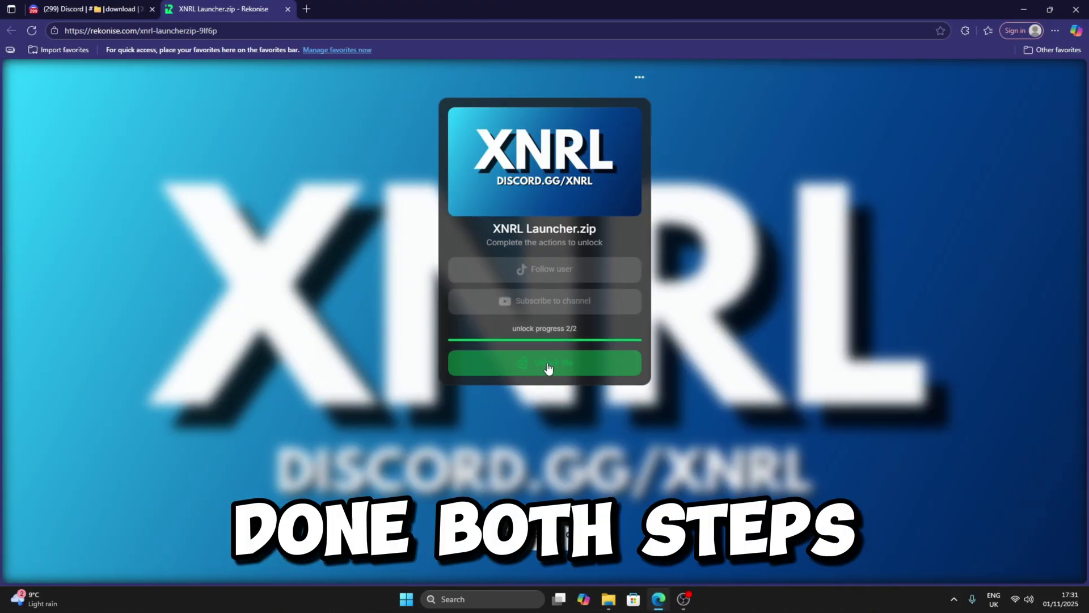
left_click(591, 361)
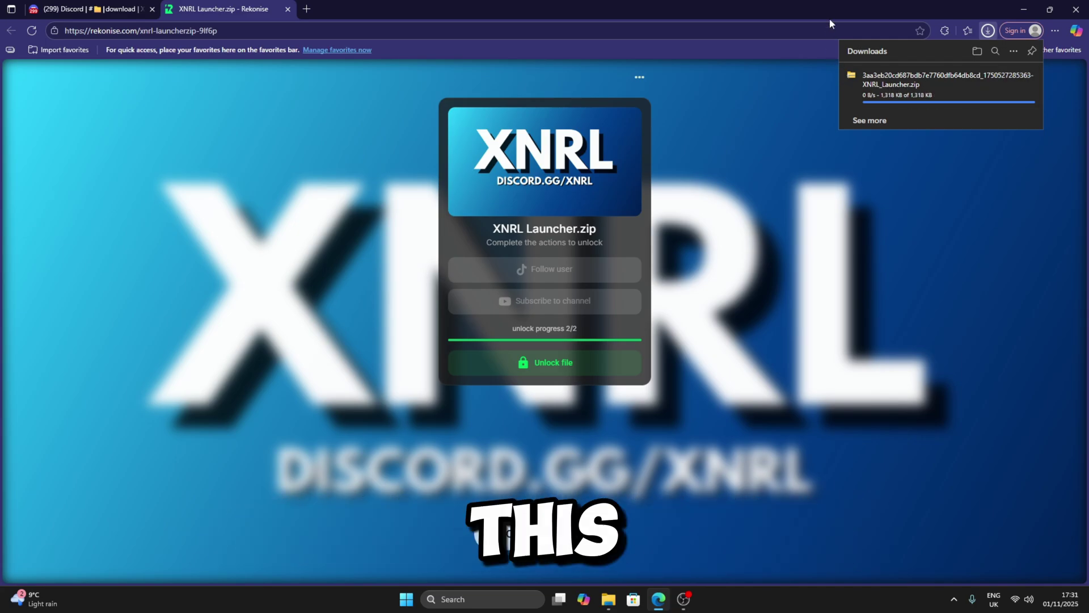
left_click_drag(831, 10, 864, 59)
left_click(844, 83)
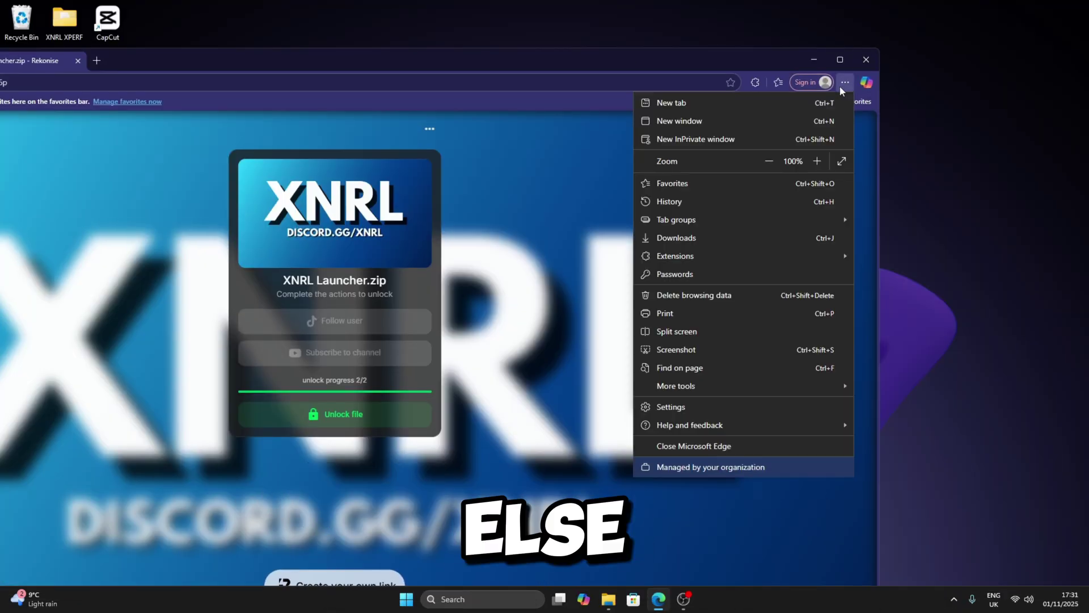
left_click(676, 238)
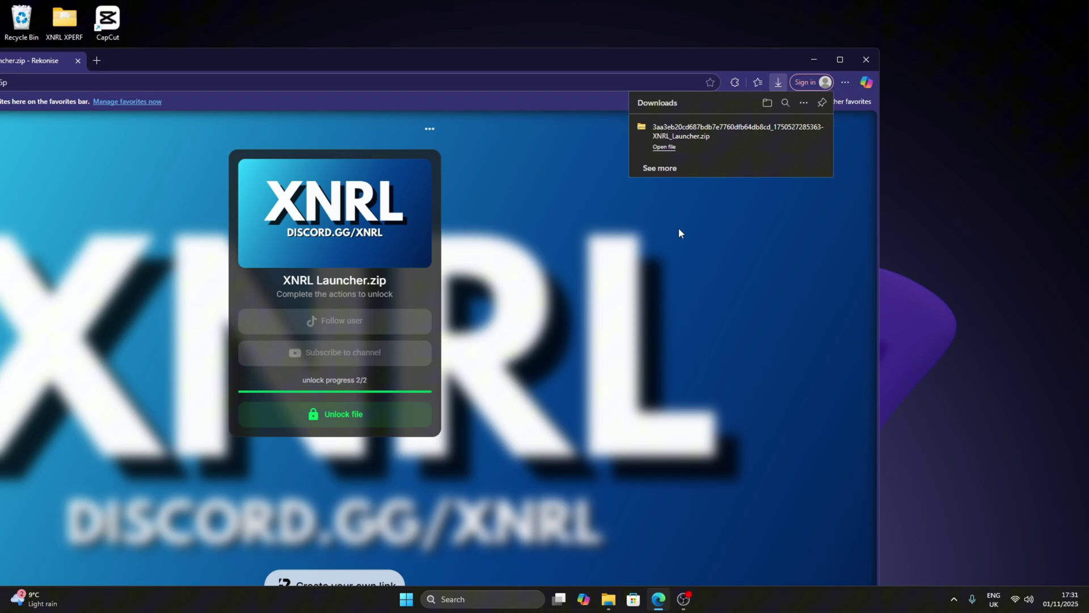
left_click_drag(681, 131, 933, 182)
left_click(818, 63)
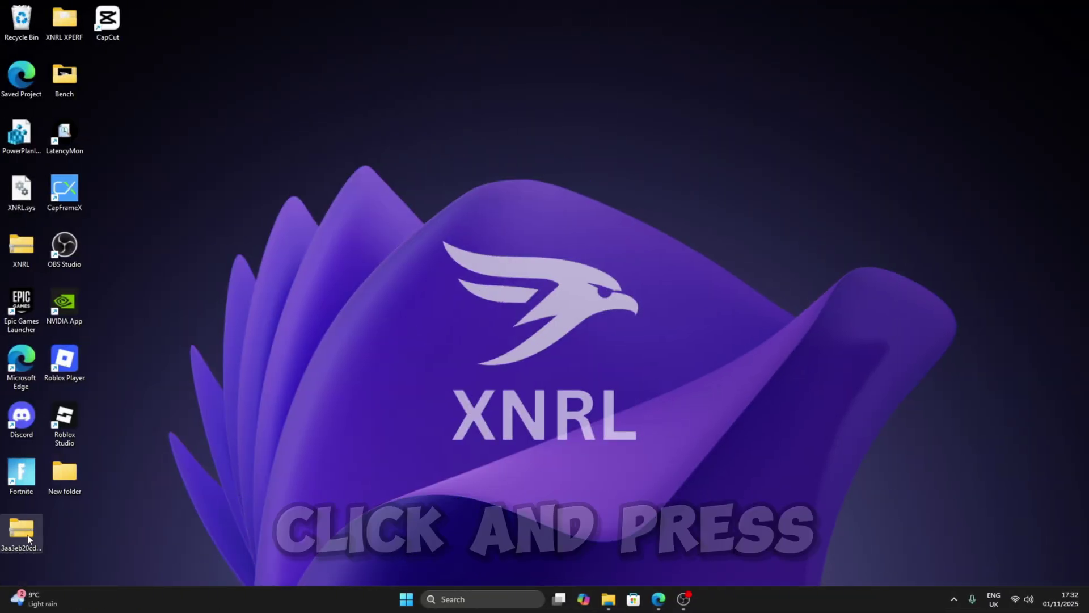
Extract all files from the XNRL Launcher zip to its default folder.
right_click(28, 539)
left_click(64, 389)
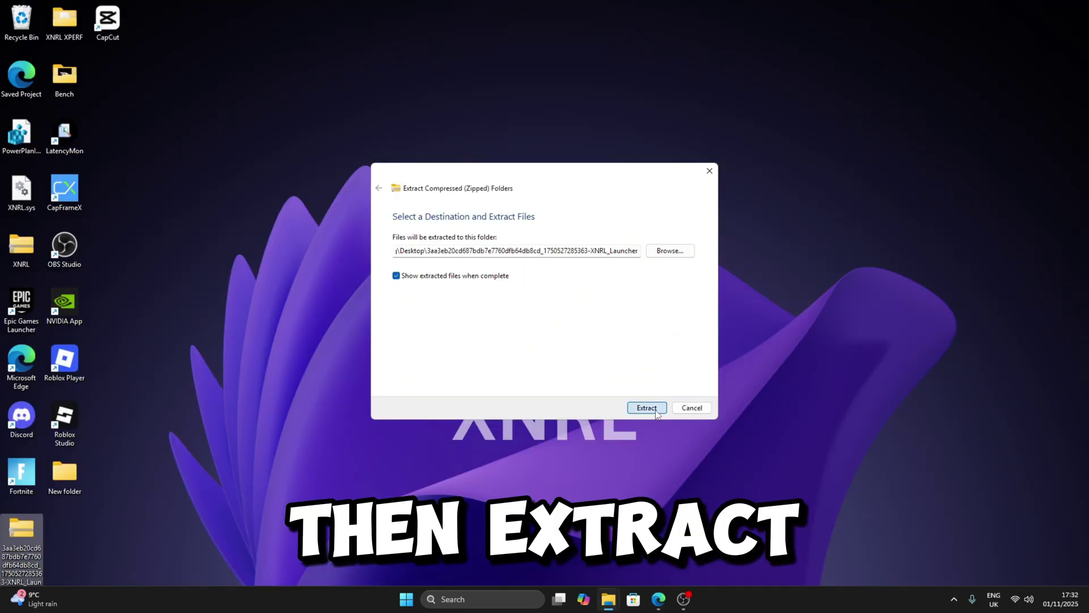
key("Return")
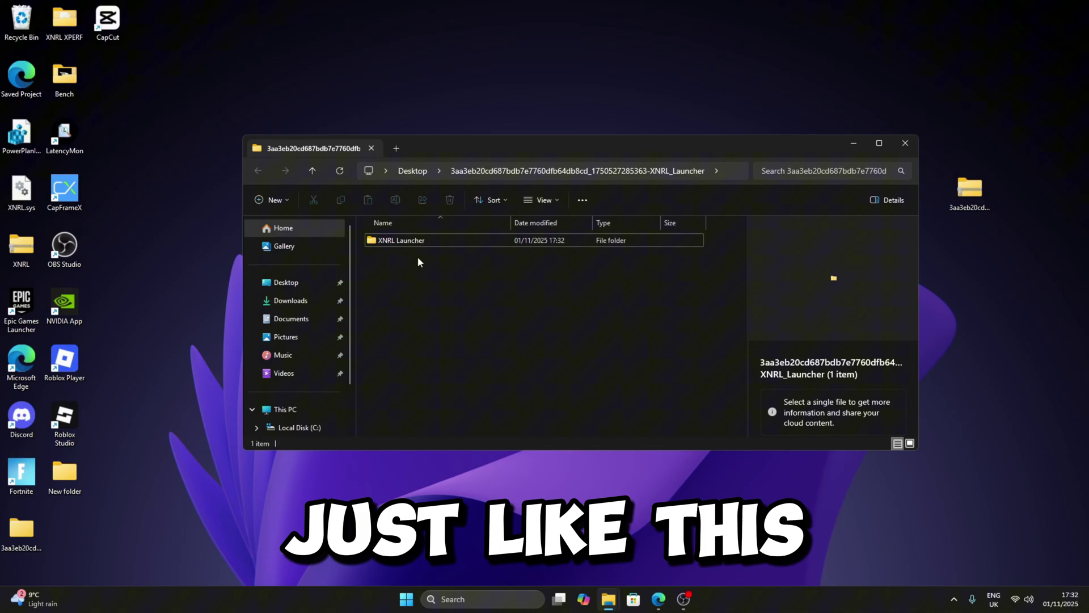
Run XNRL Launcher from the extracted folder as administrator.
double_click(404, 245)
left_click(409, 321)
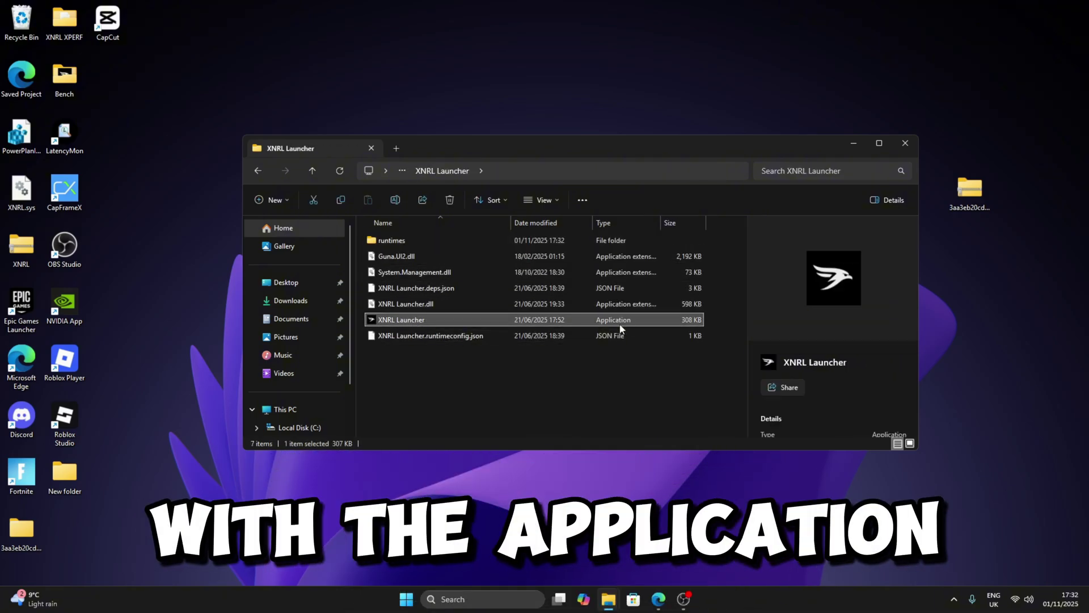
right_click(461, 327)
left_click(503, 151)
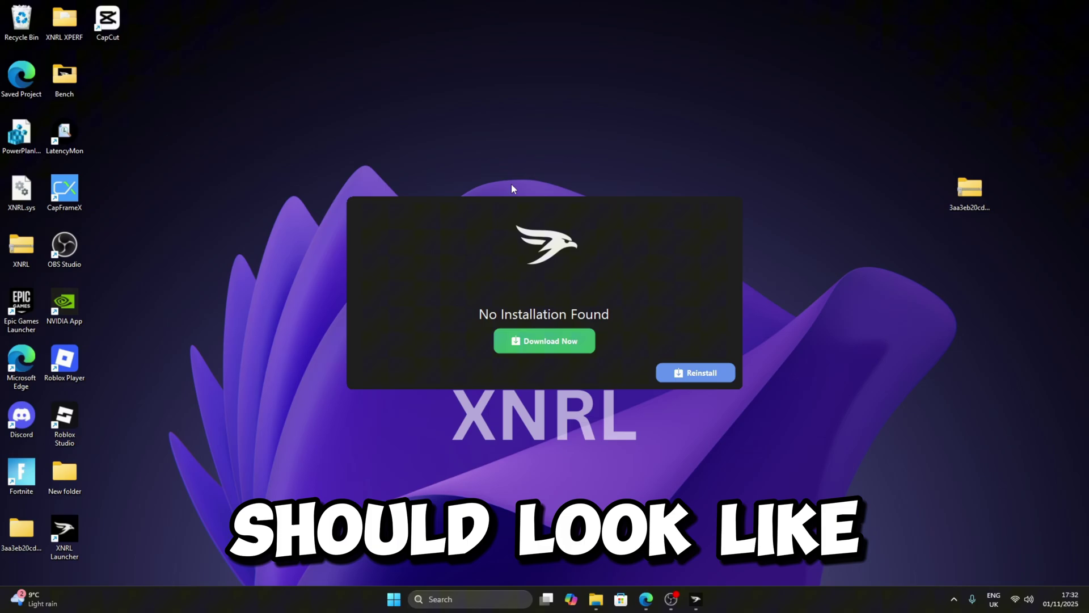
Download XNRL and install it into the default directory from the launcher.
left_click(553, 342)
left_click(385, 373)
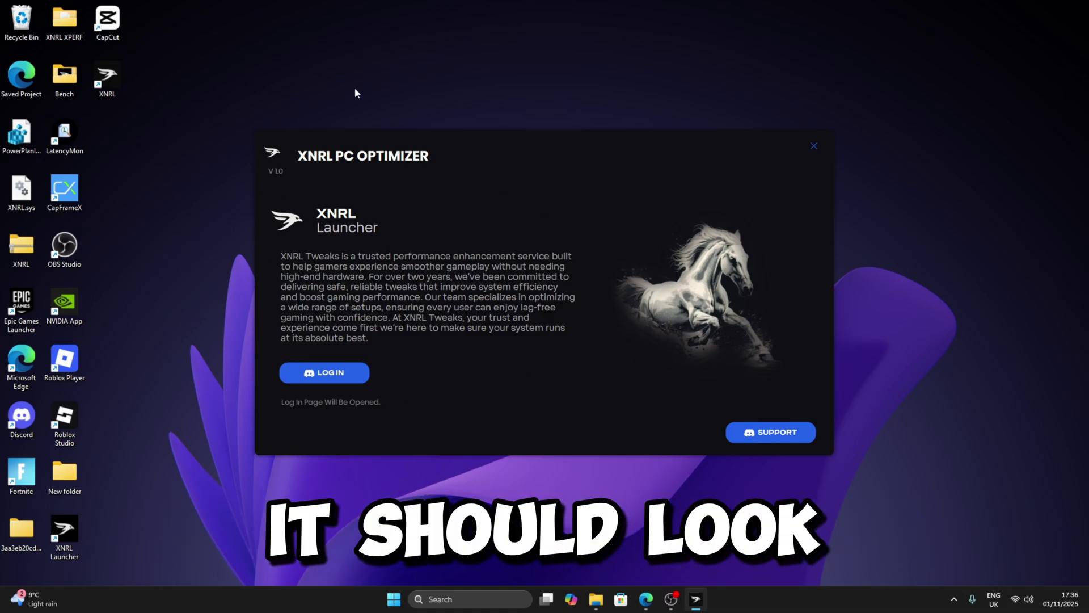
Log in with Discord, authorise XNRL Bot, and close the All Done page.
left_click(313, 375)
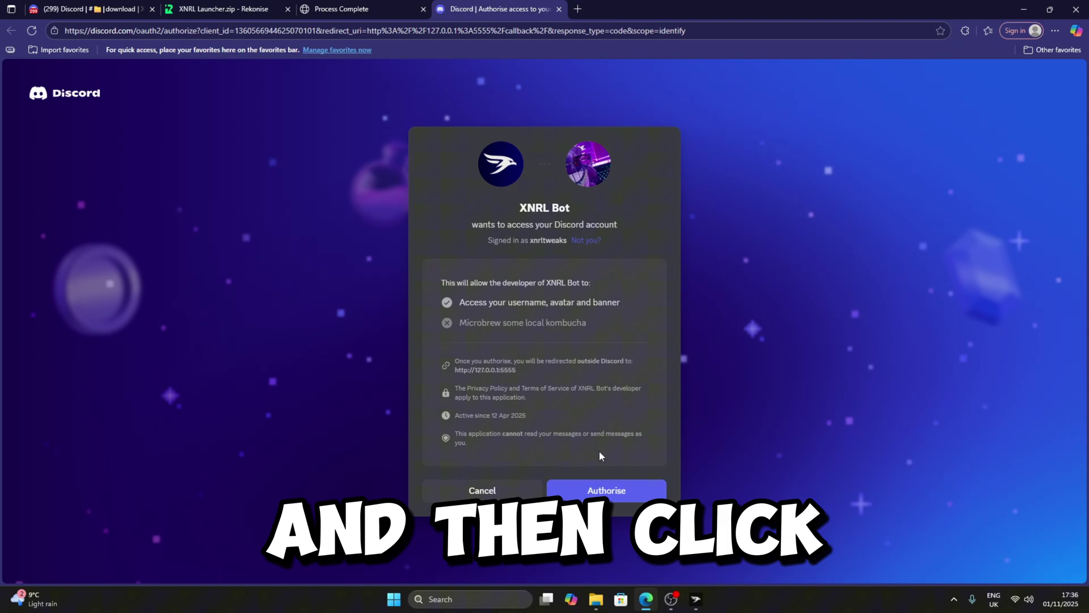
left_click(590, 490)
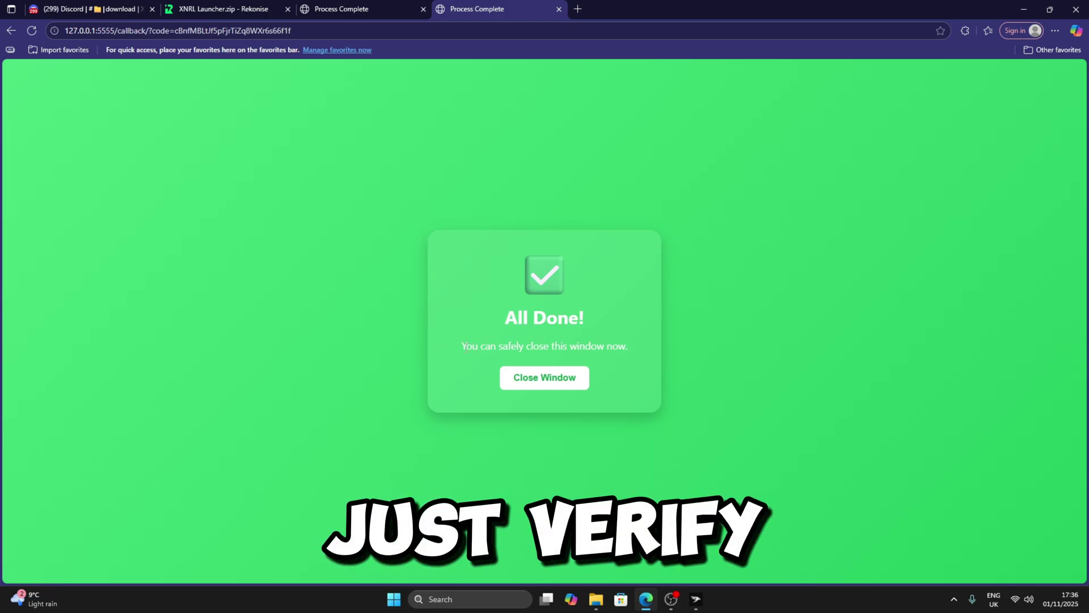
left_click(1024, 9)
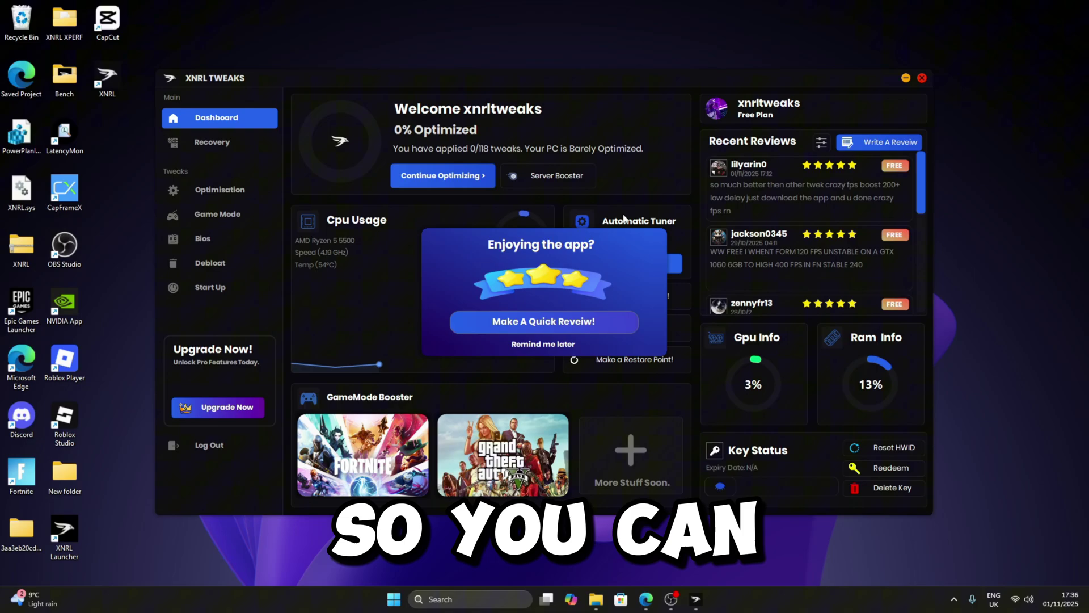
Choose Remind me later on the 'Enjoying the app?' review popup.
left_click(555, 346)
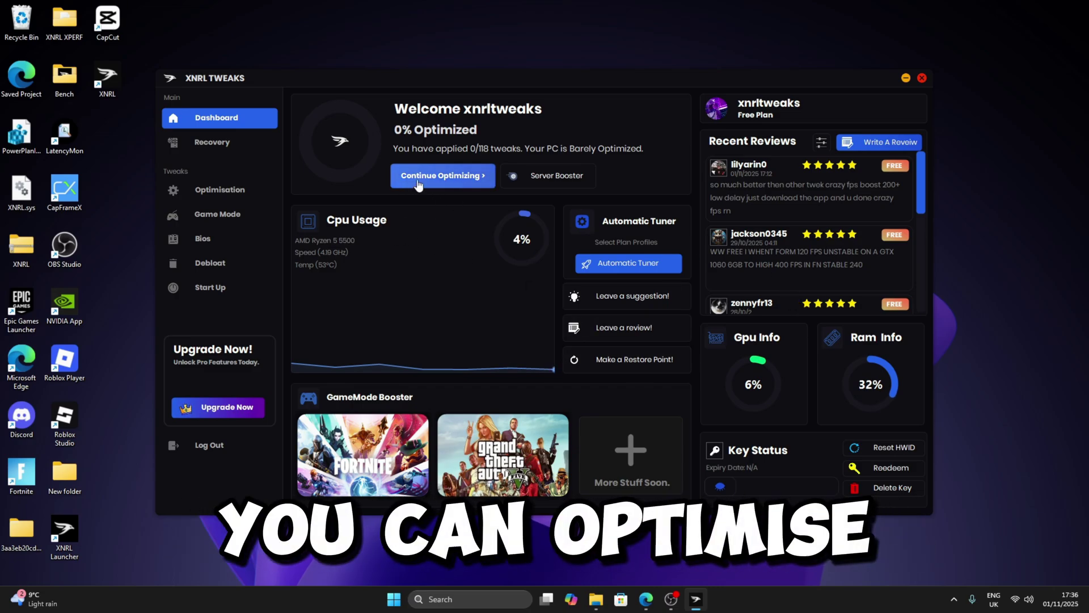
Open the Optimisation tweaks and select AMD as the CPU type.
left_click(445, 176)
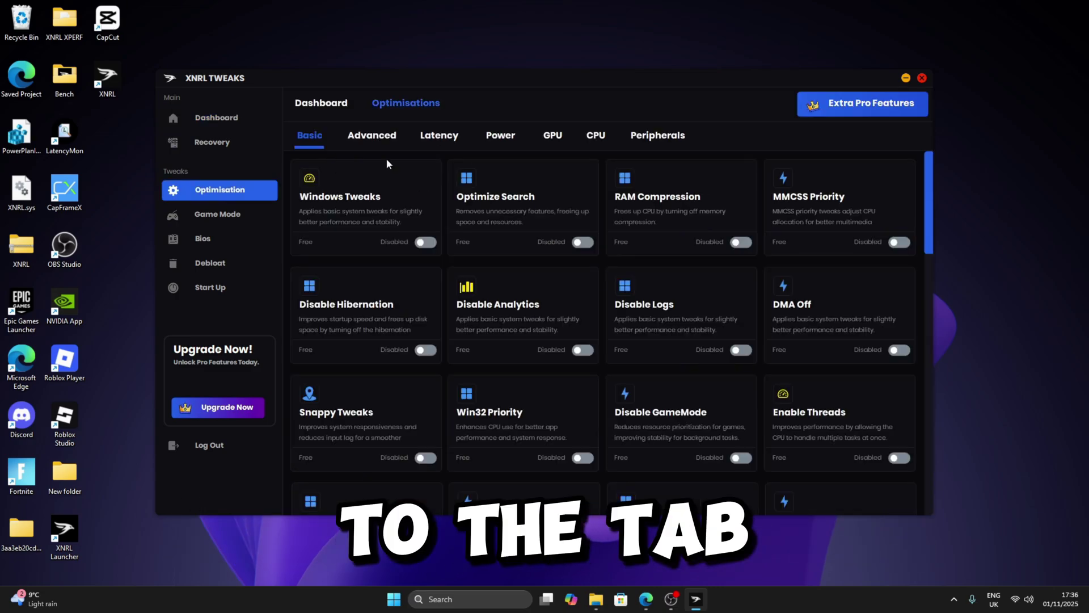
scroll(369, 208, "down", 15)
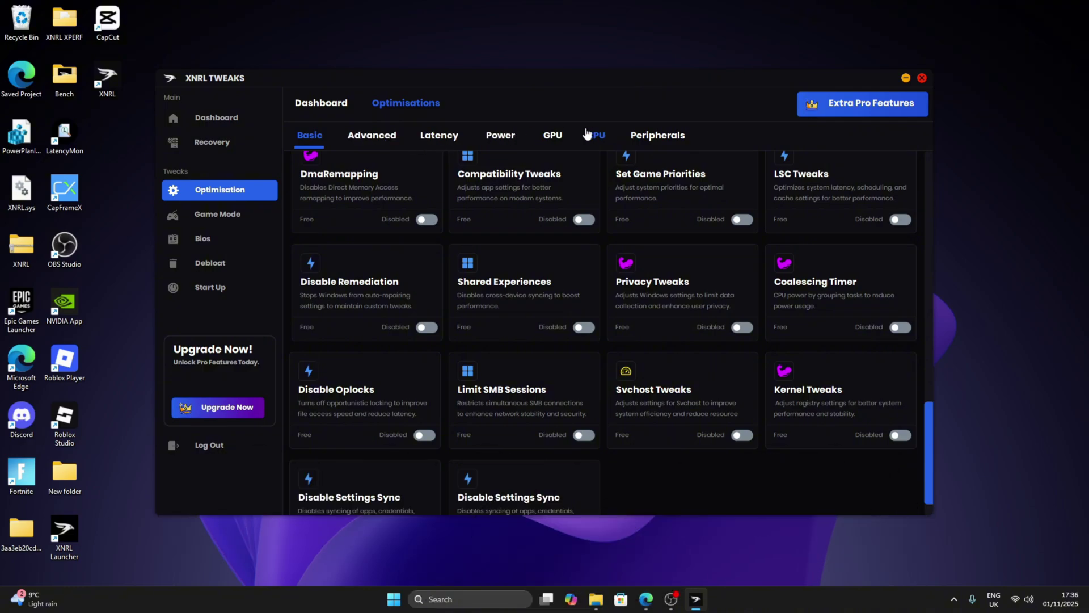
left_click(657, 135)
left_click(595, 136)
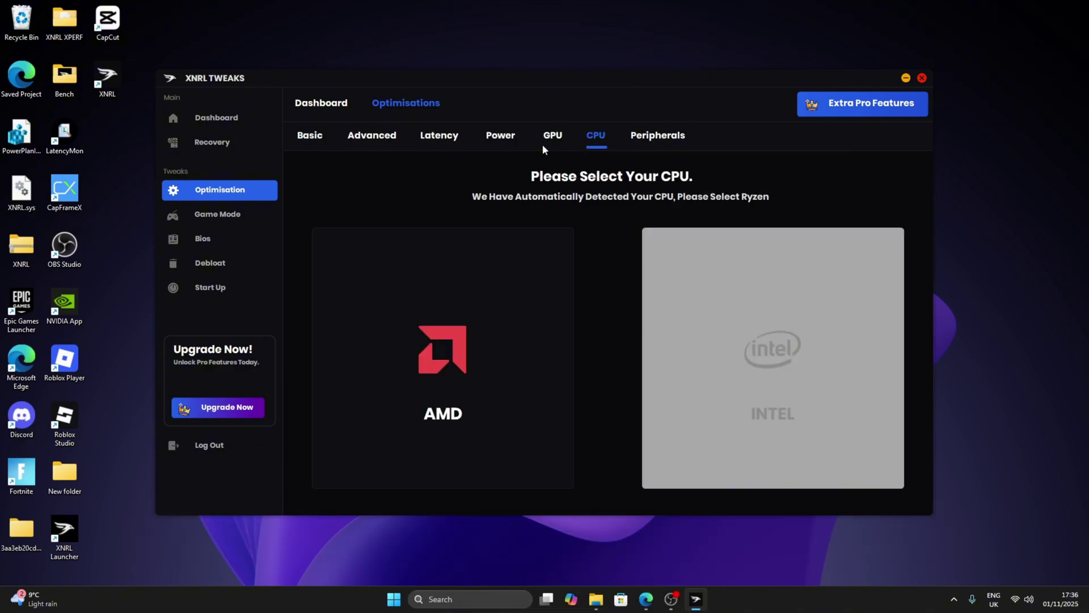
left_click(493, 333)
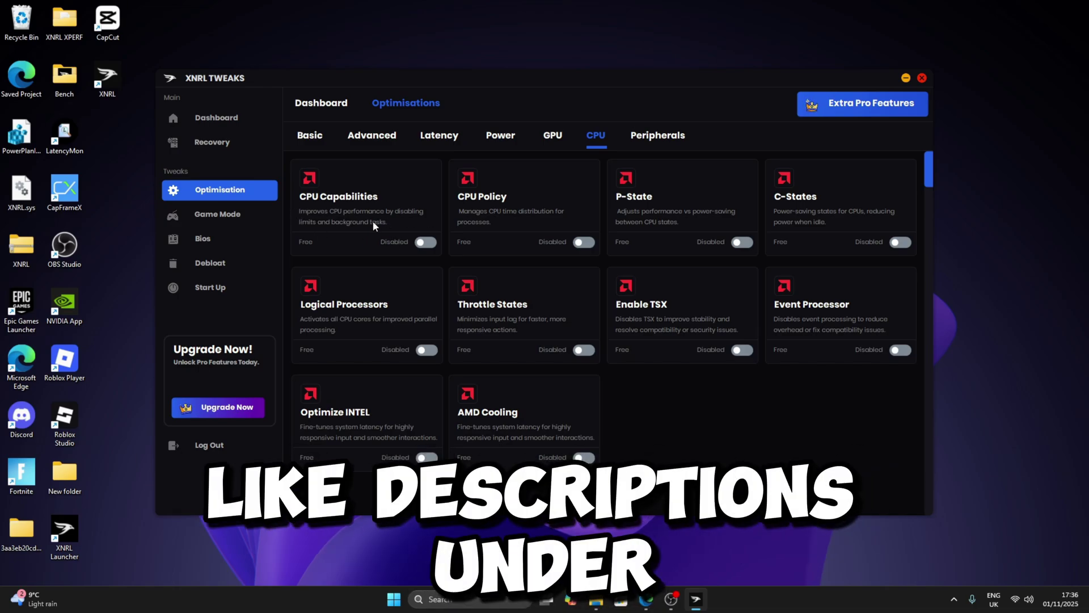
Select NVIDIA for the GPU tweaks, browse Power, Latency and Advanced, then return to Basic.
left_click(553, 135)
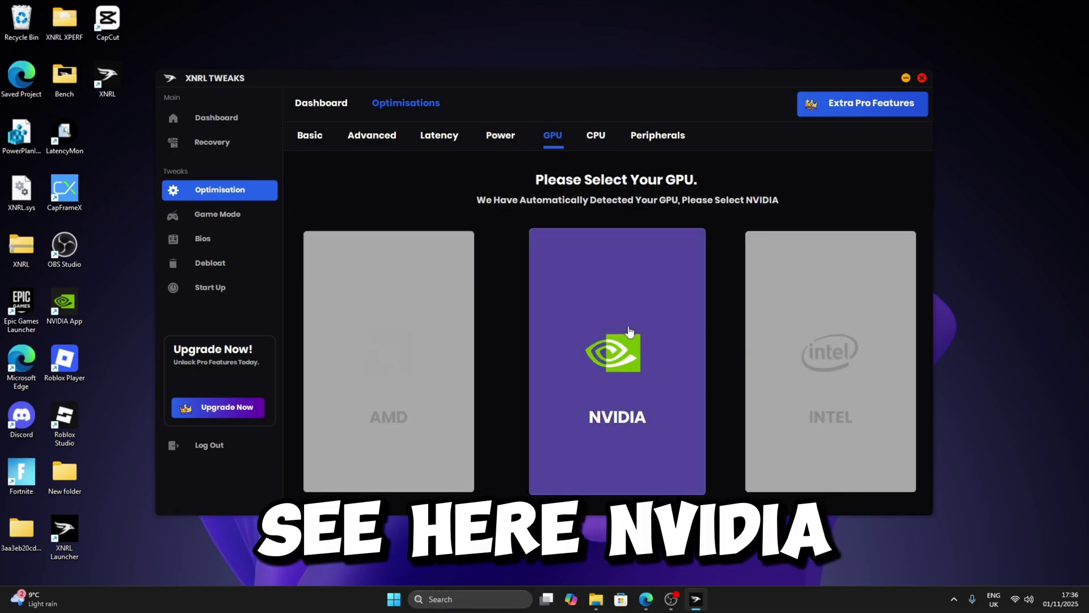
left_click(567, 317)
left_click(500, 135)
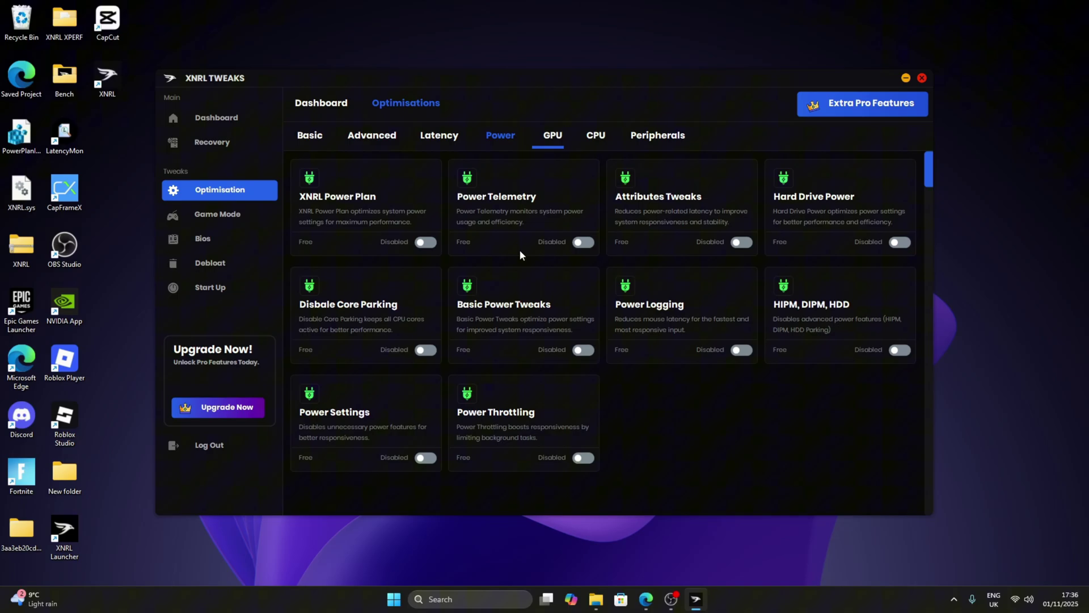
left_click(439, 135)
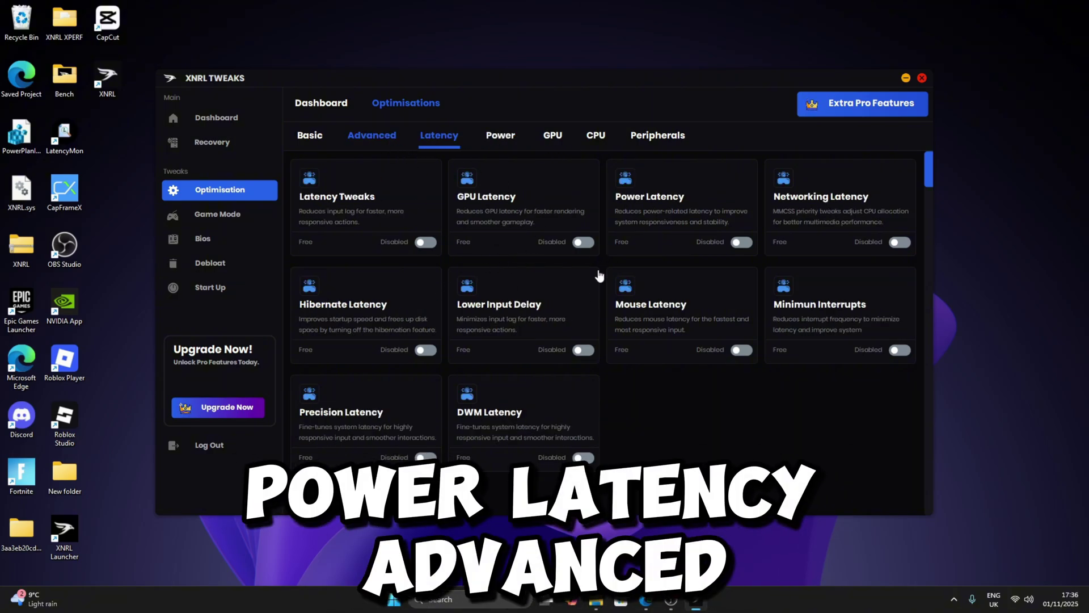
left_click(372, 135)
scroll(651, 256, "down", 5)
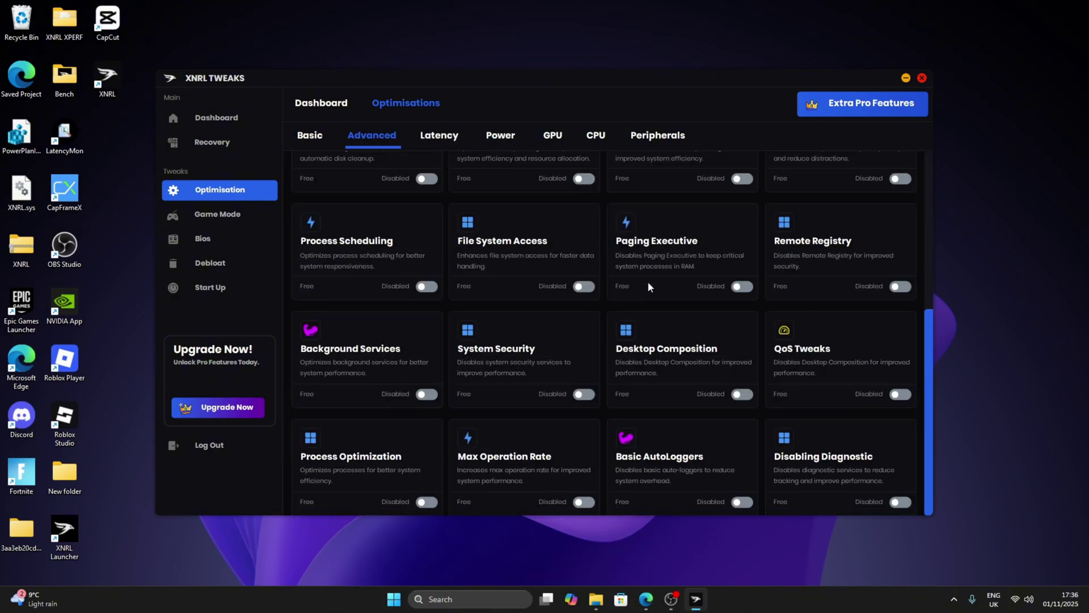
left_click(309, 135)
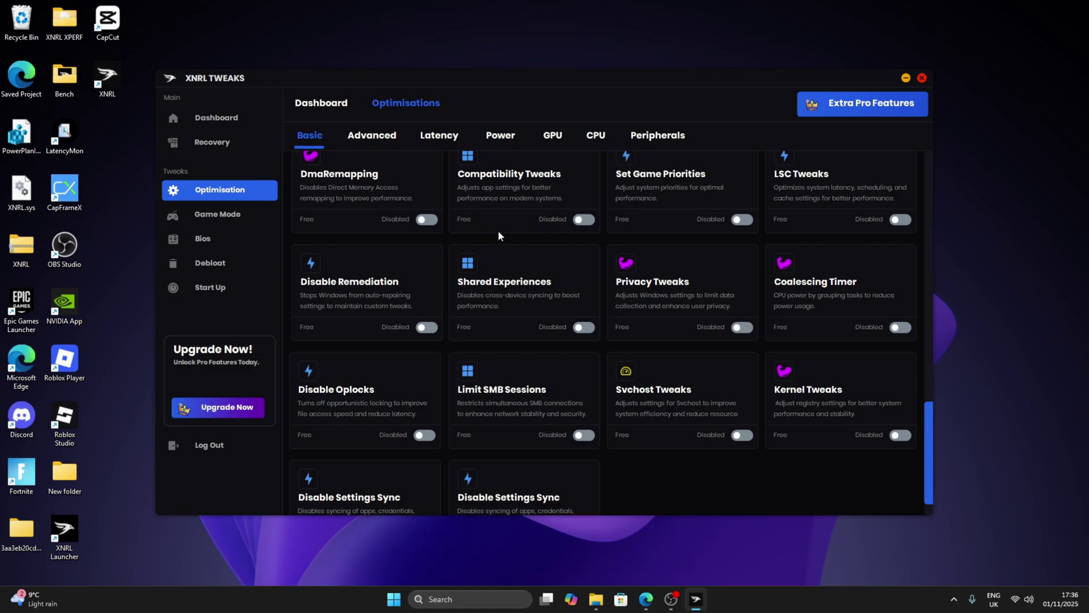
scroll(593, 243, "up", 15)
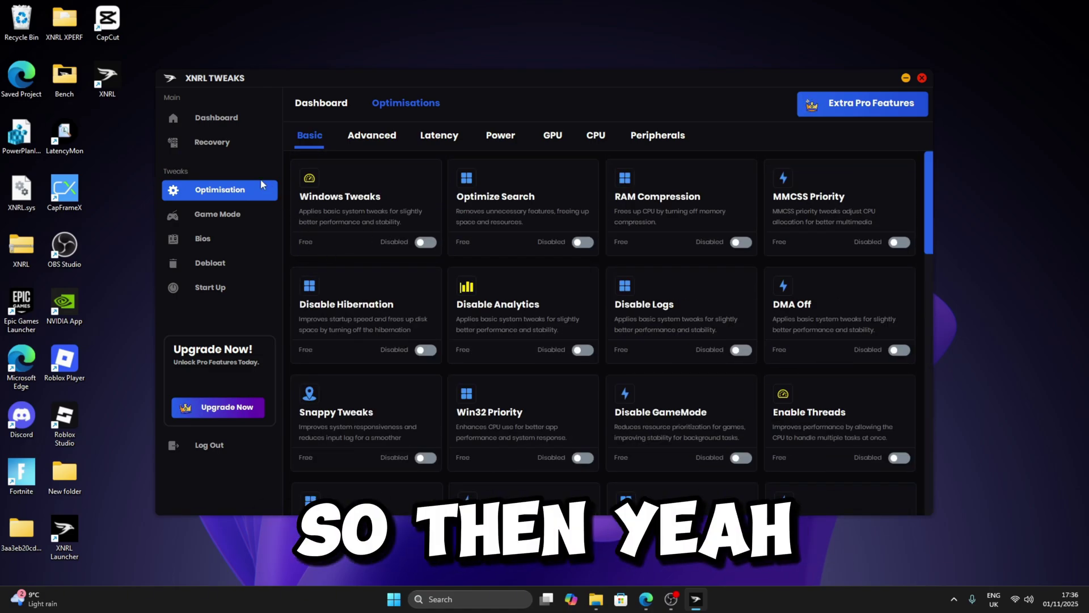
Open the Recovery page to view the still-empty Backups list.
left_click(224, 143)
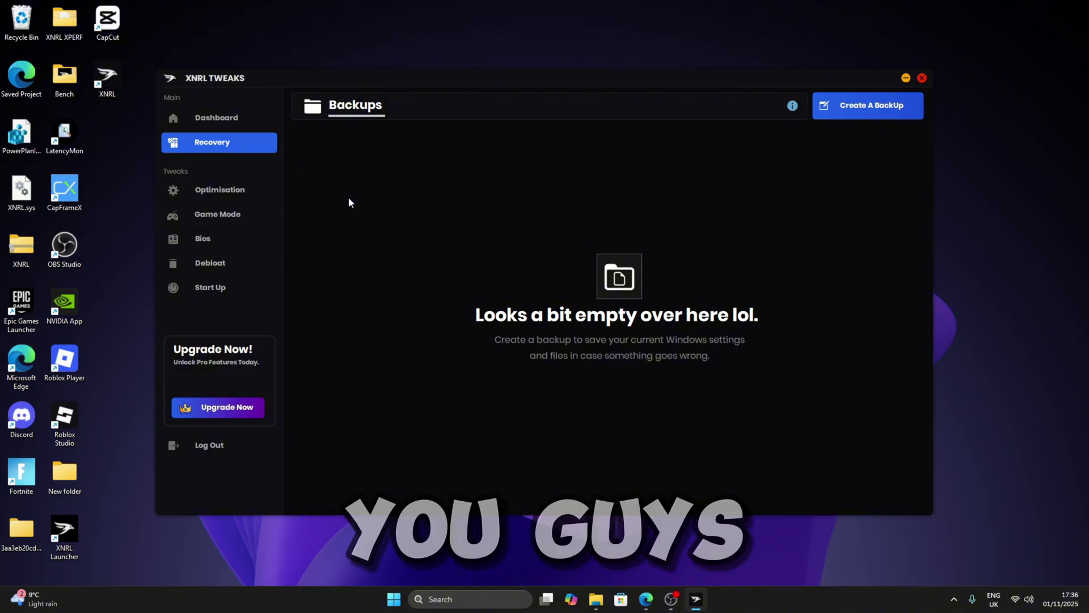
From the dashboard, start the Automatic Tuner with the Free Plan.
left_click(232, 117)
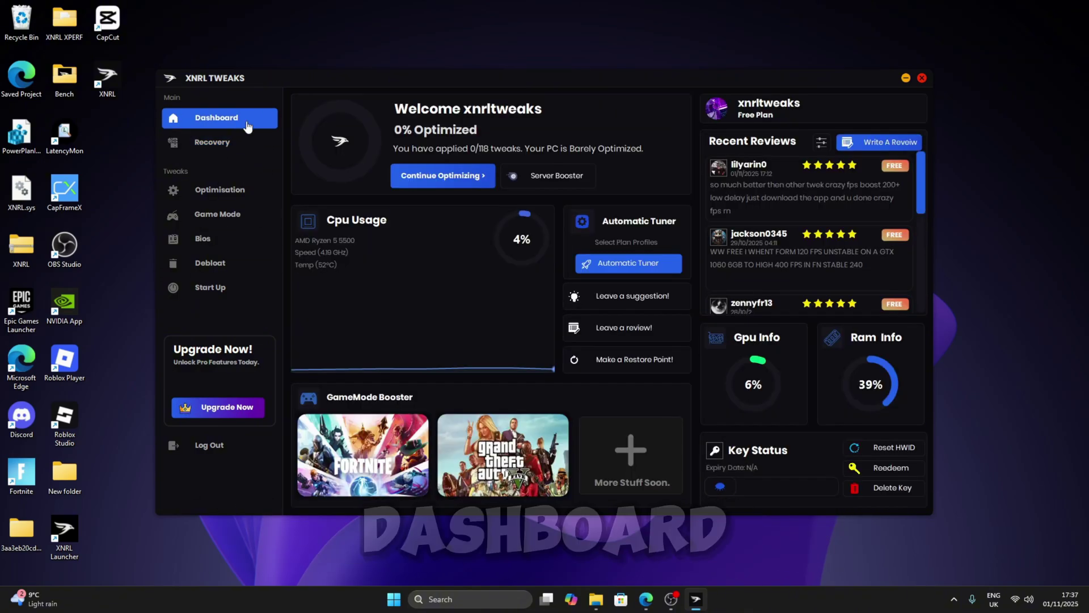
left_click(636, 257)
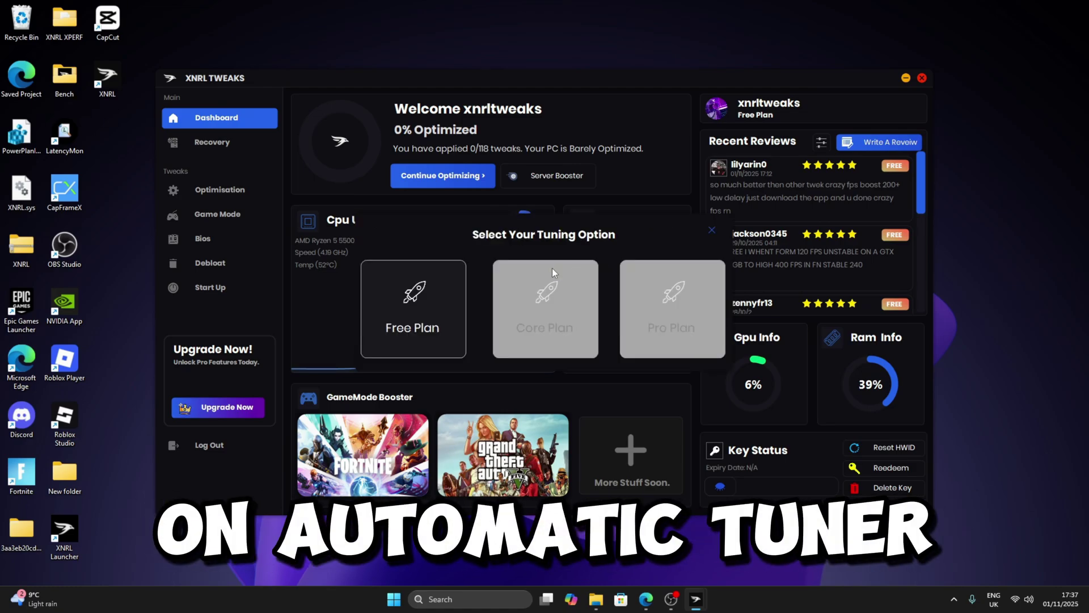
left_click(456, 309)
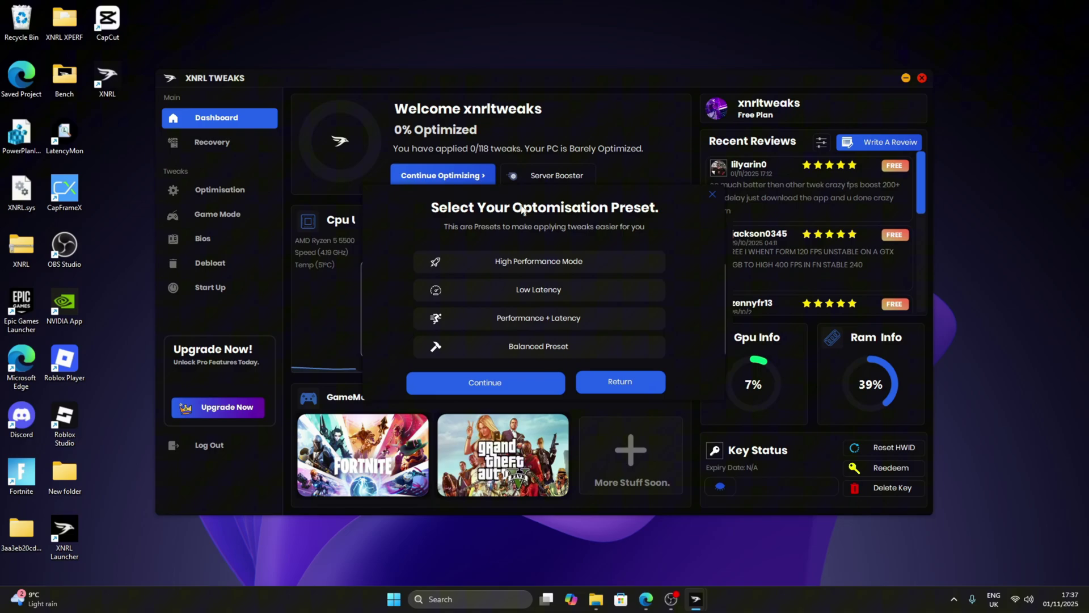
Apply High Performance Mode, Ultra Performance and Debloat Ultra High presets, reaching 70% optimized.
left_click(514, 262)
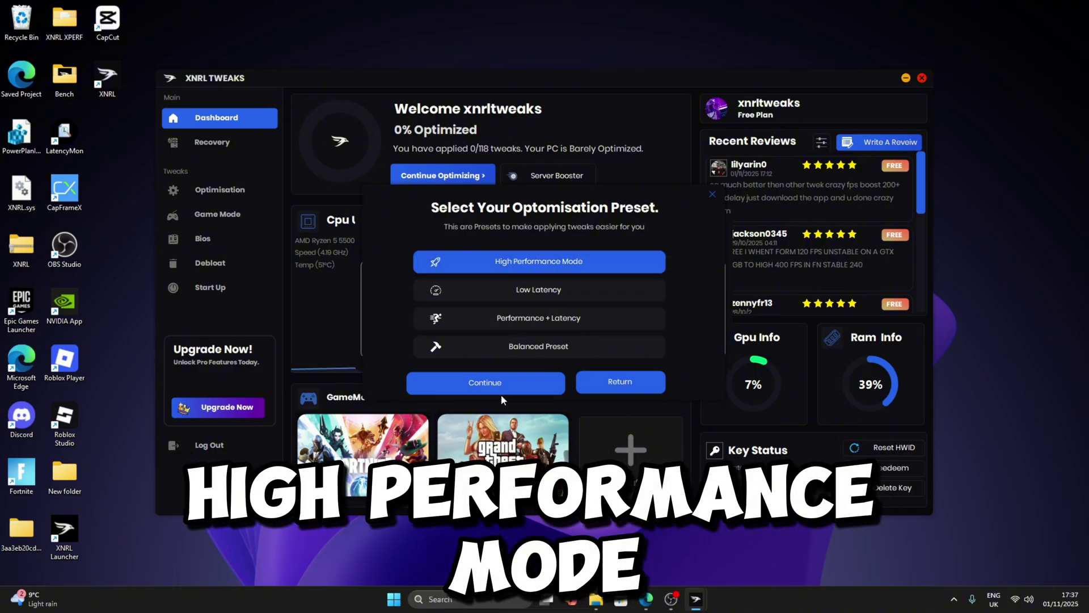
left_click(502, 392)
left_click(549, 297)
left_click(485, 383)
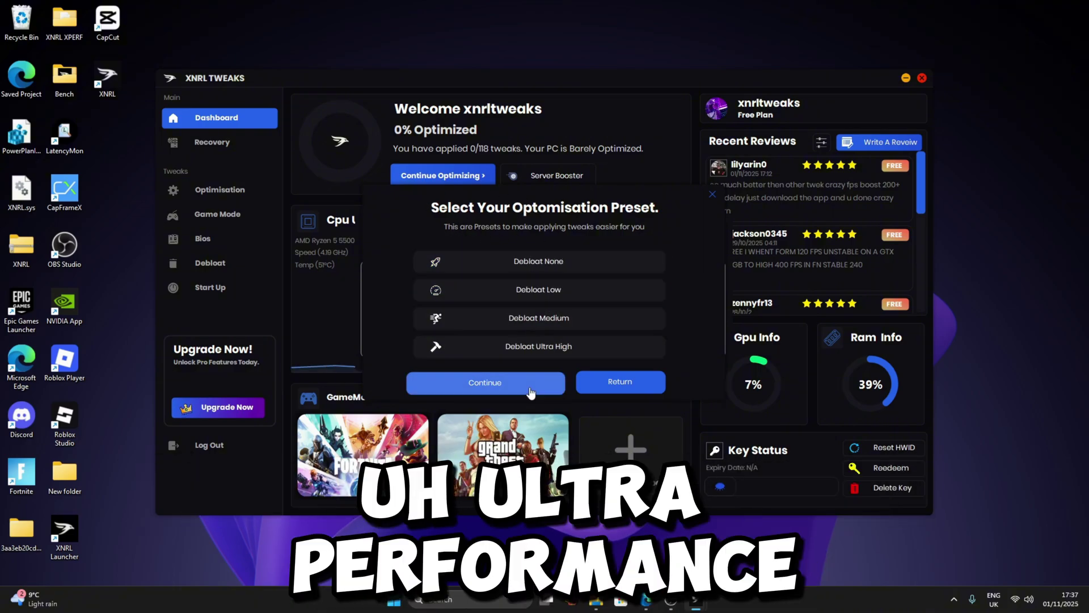
left_click(514, 353)
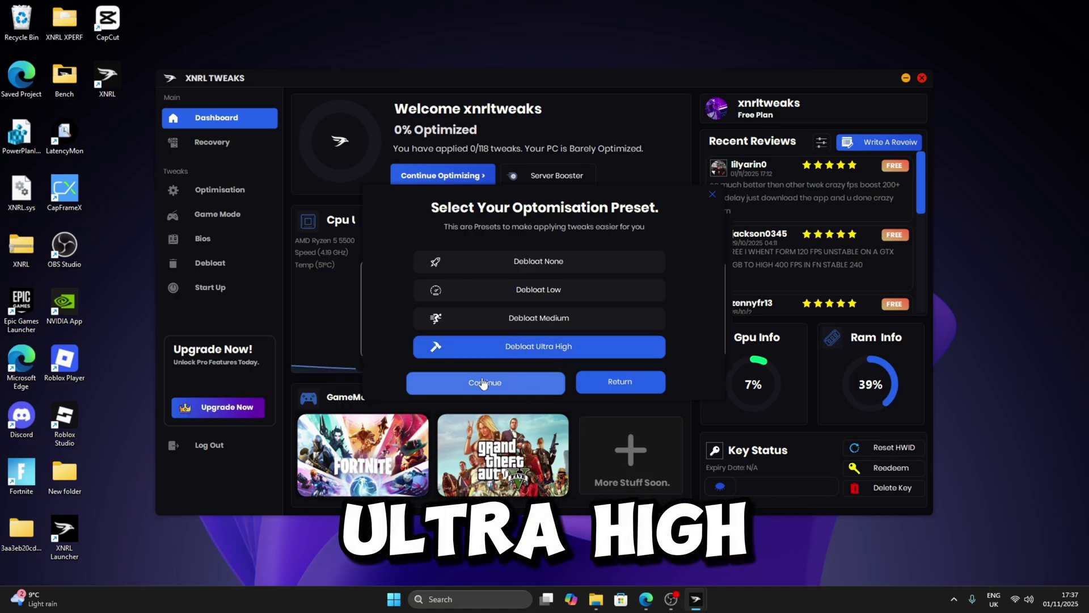
left_click(500, 386)
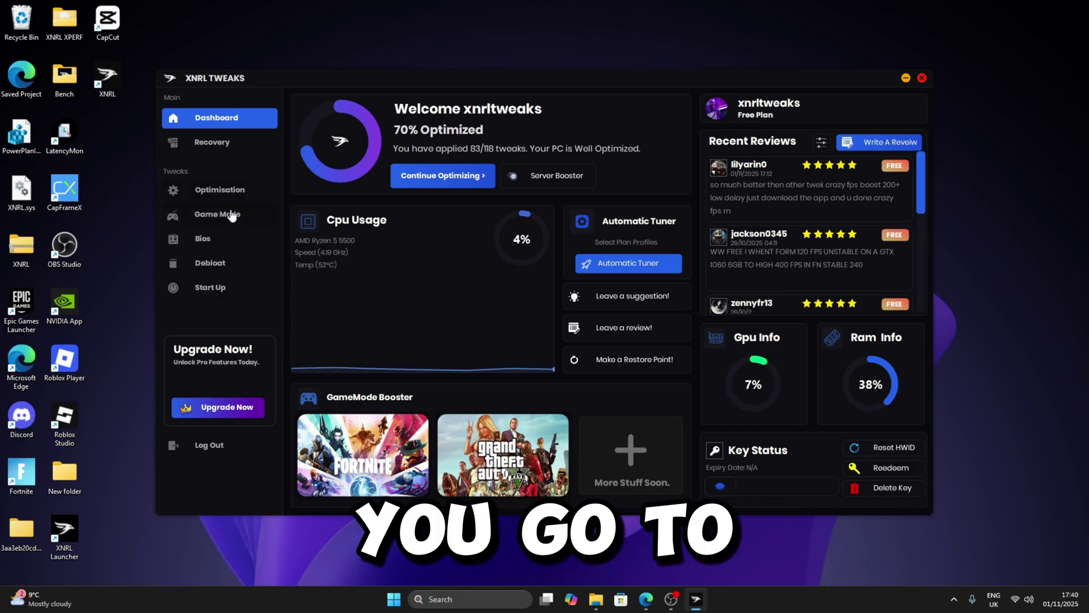
In Game Mode, centre Fortnite in the game carousel and apply its booster tweaks.
left_click(200, 219)
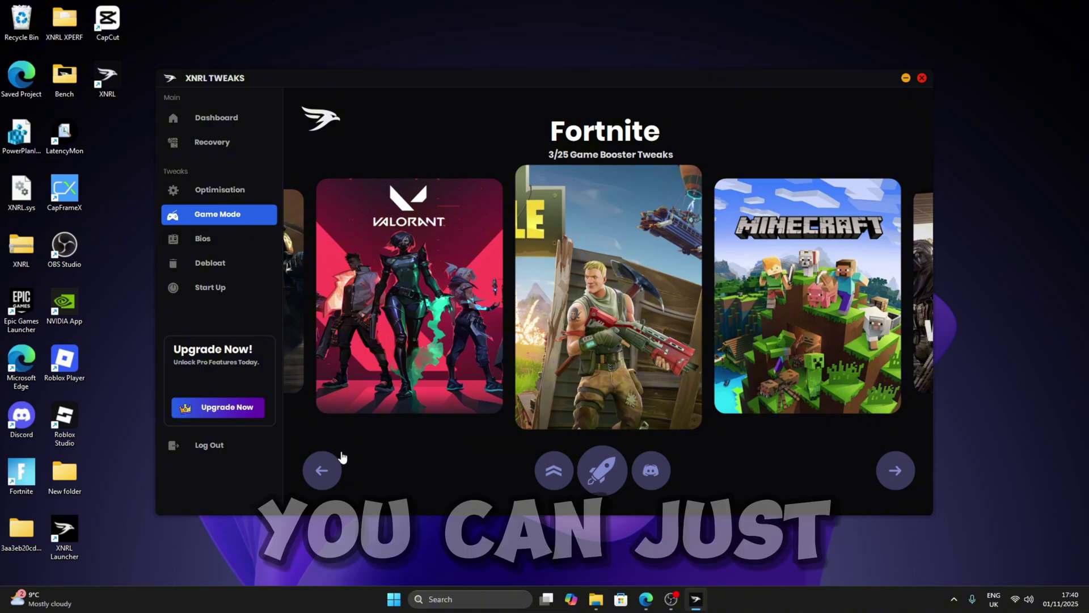
left_click(323, 471)
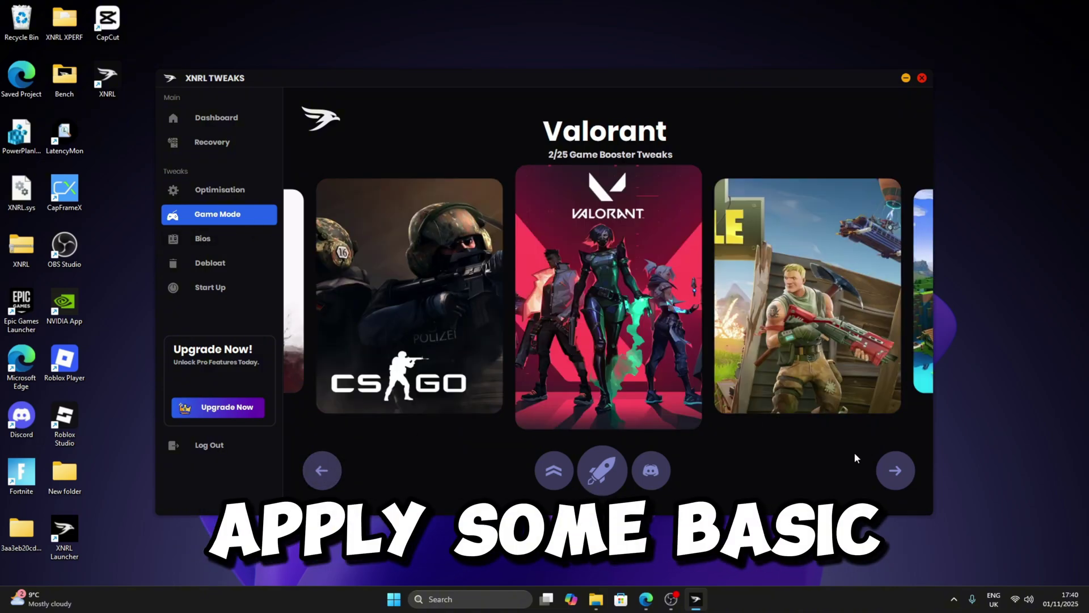
left_click(889, 469)
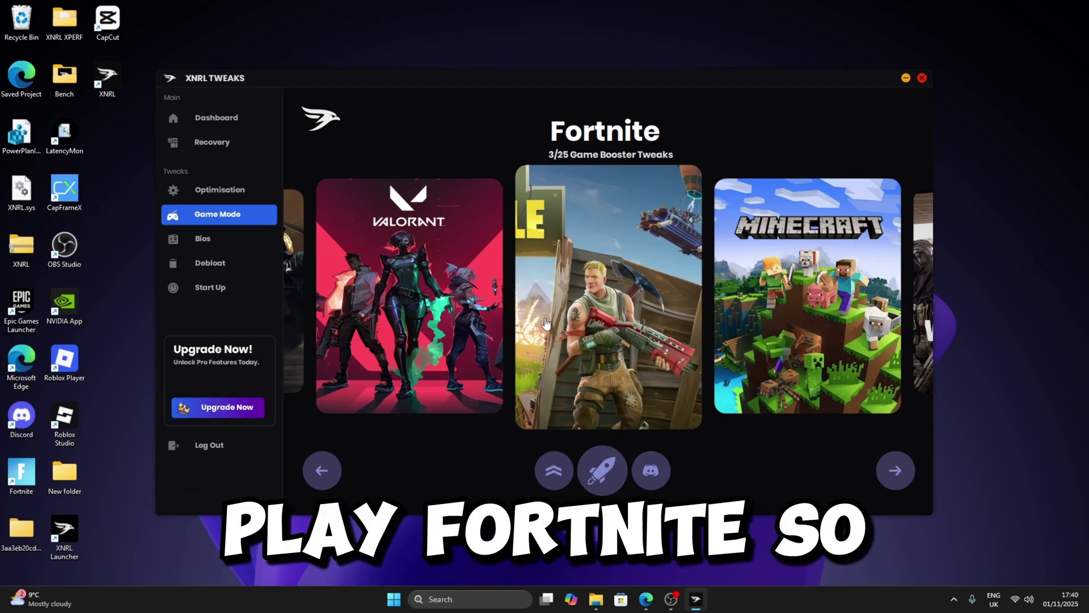
left_click(603, 471)
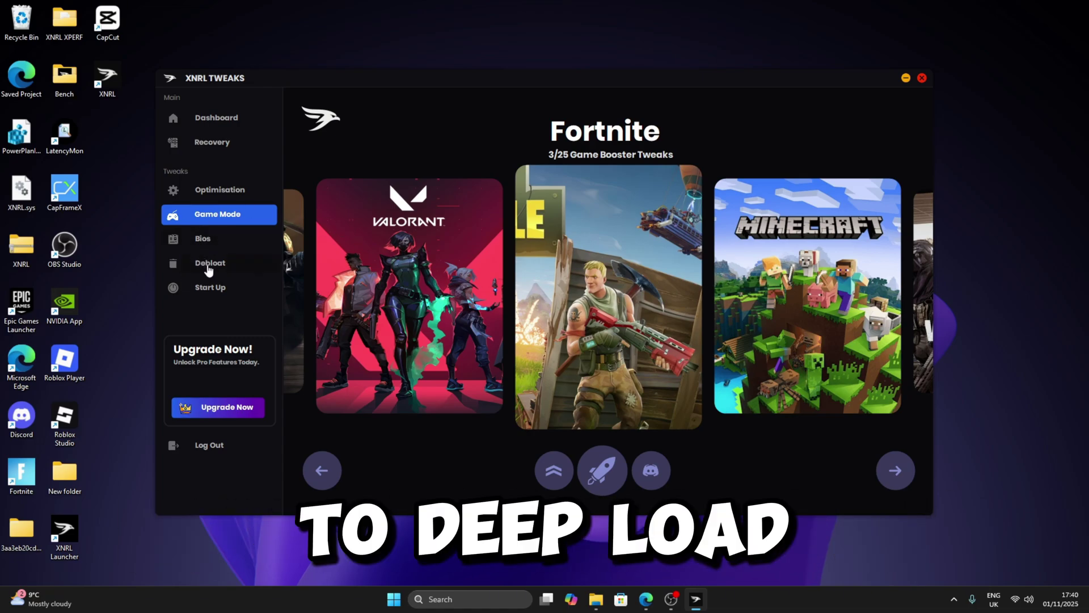
In Debloat, remove the Recommended app set, keeping Microsoft Edge, Microsoft Store and Notepad.
left_click(210, 264)
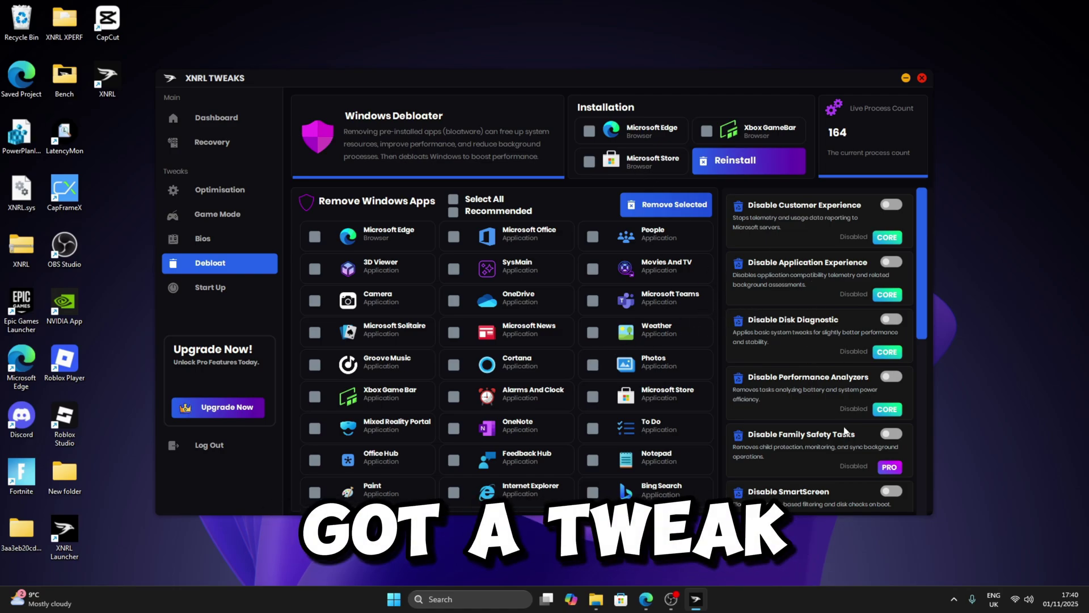
scroll(856, 375, "down", 10)
scroll(868, 300, "up", 10)
scroll(857, 329, "down", 10)
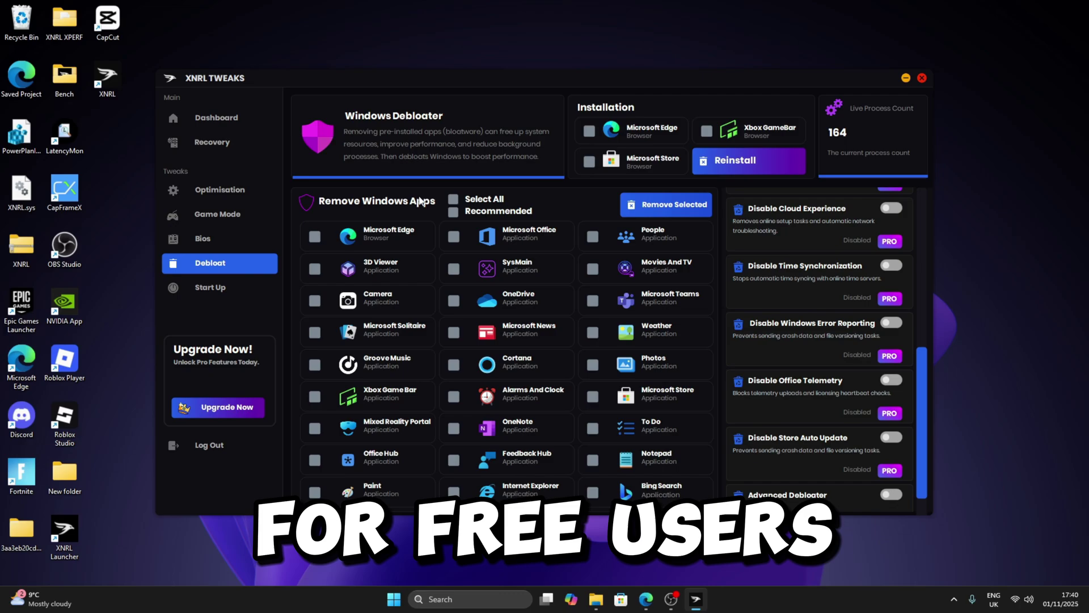
left_click(453, 199)
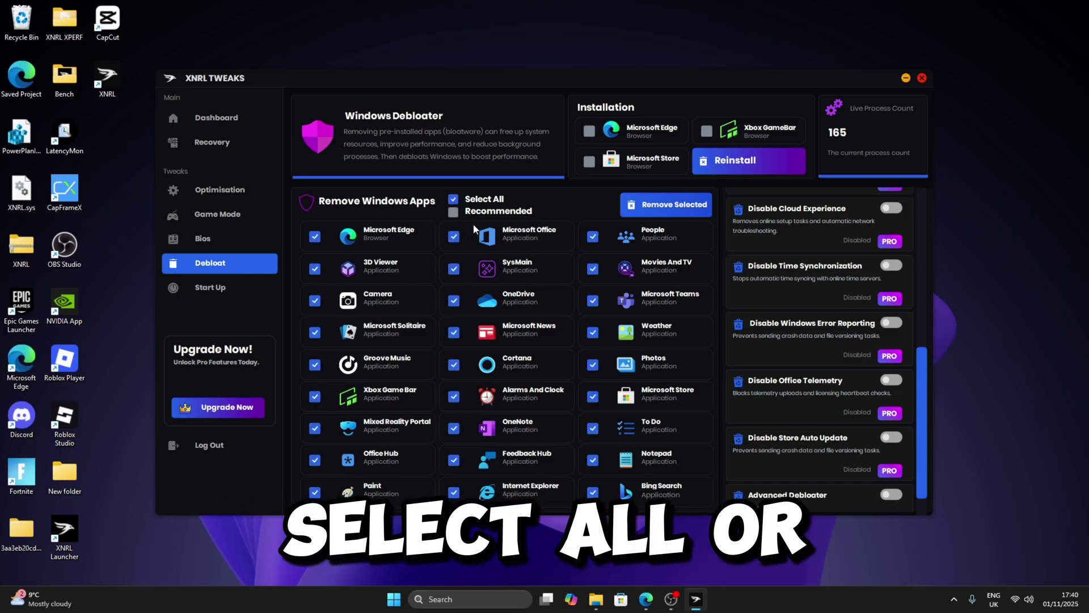
left_click(463, 211)
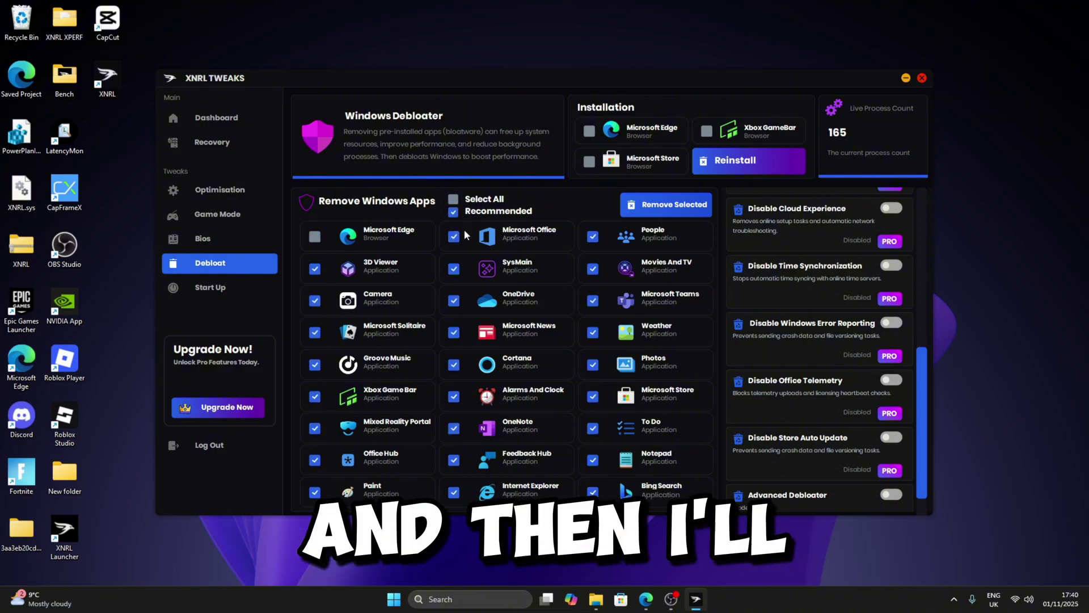
left_click(596, 398)
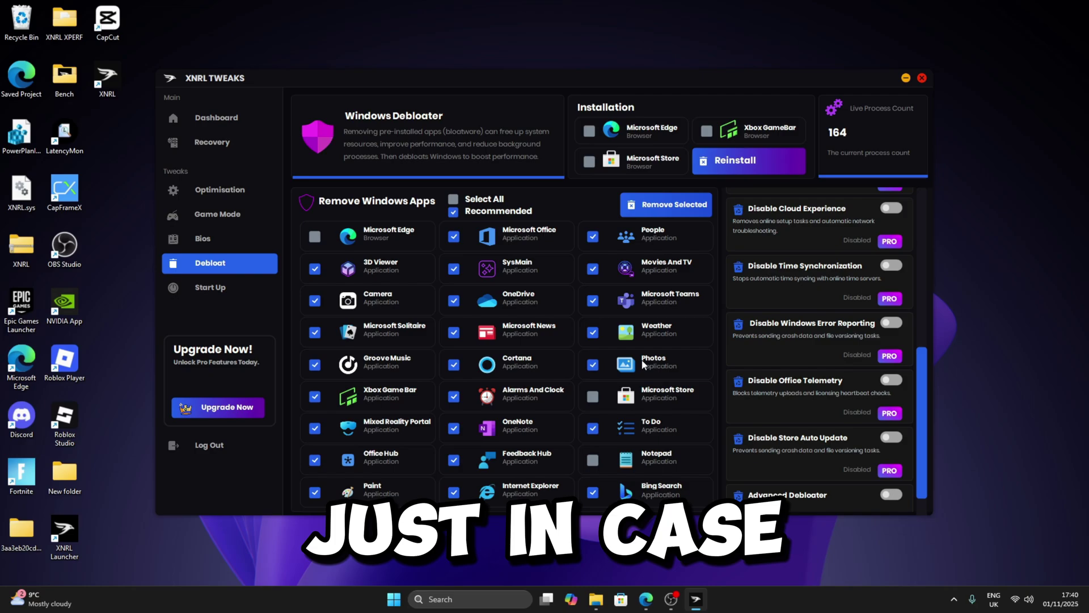
left_click(669, 214)
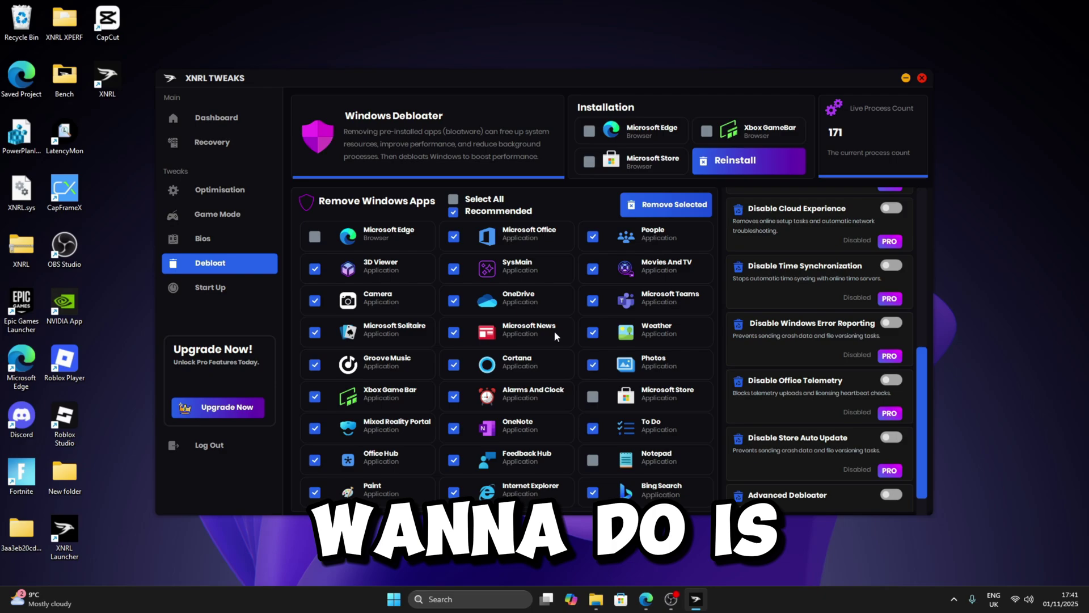
Go to the Start Up tweaks and open the Windows Startup folder via shell:startup.
left_click(204, 292)
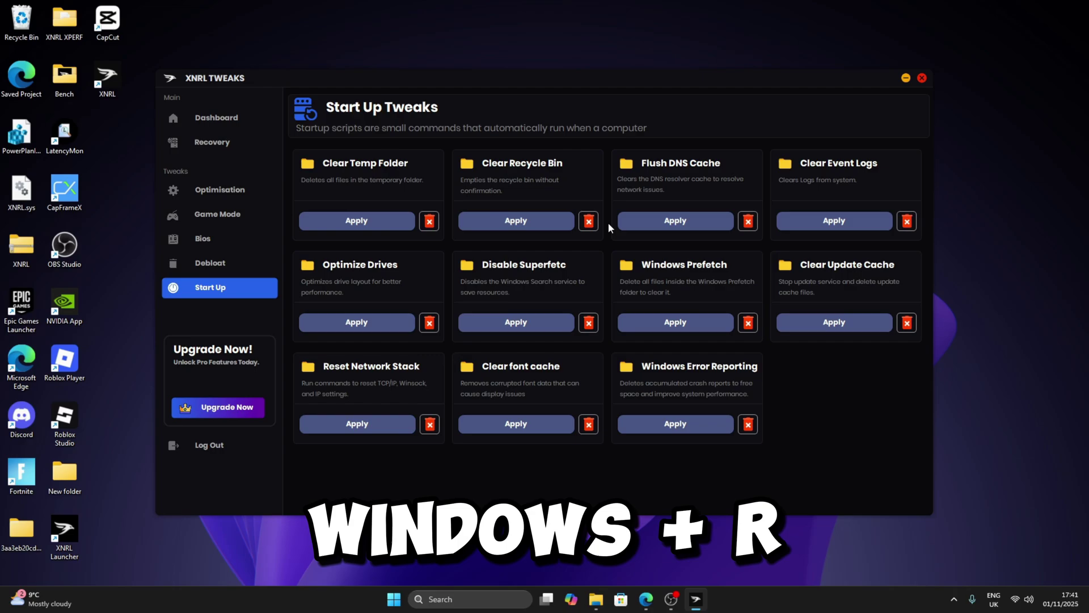
key("super+r")
left_click(90, 513)
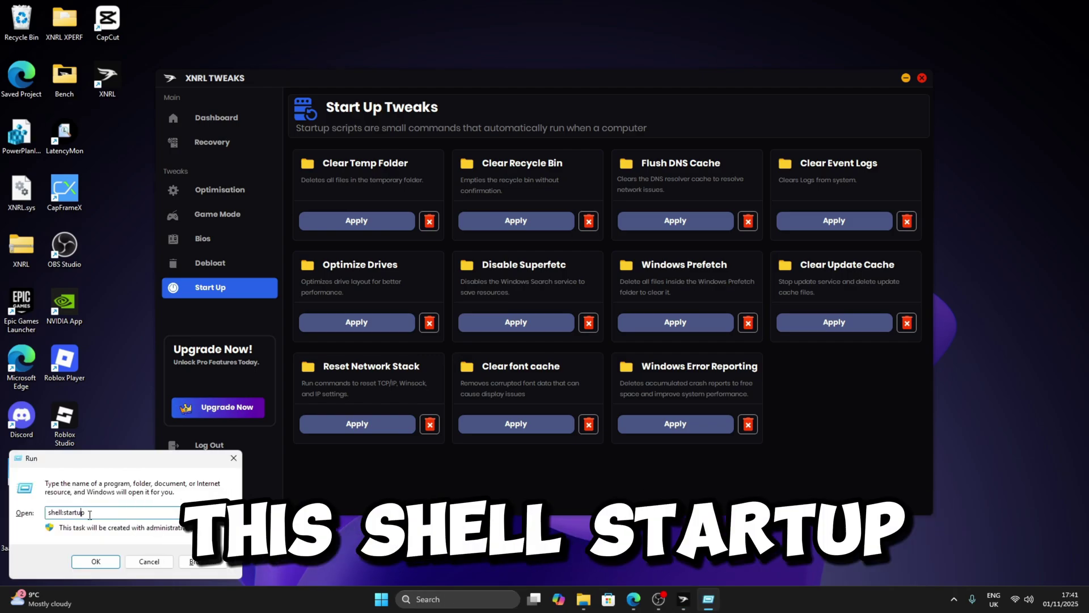
left_click(97, 560)
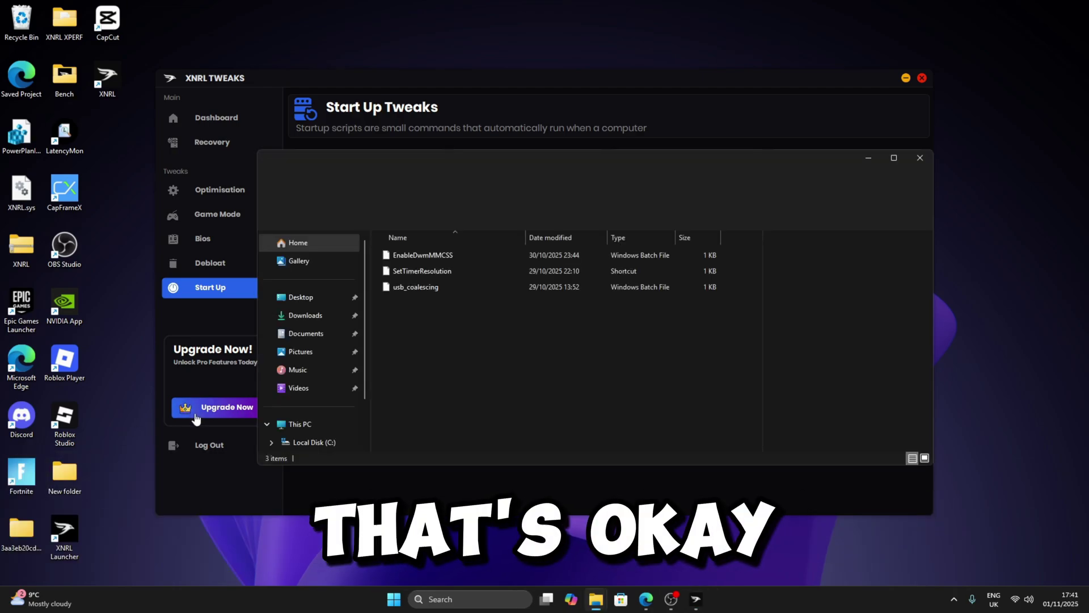
left_click_drag(466, 169, 361, 294)
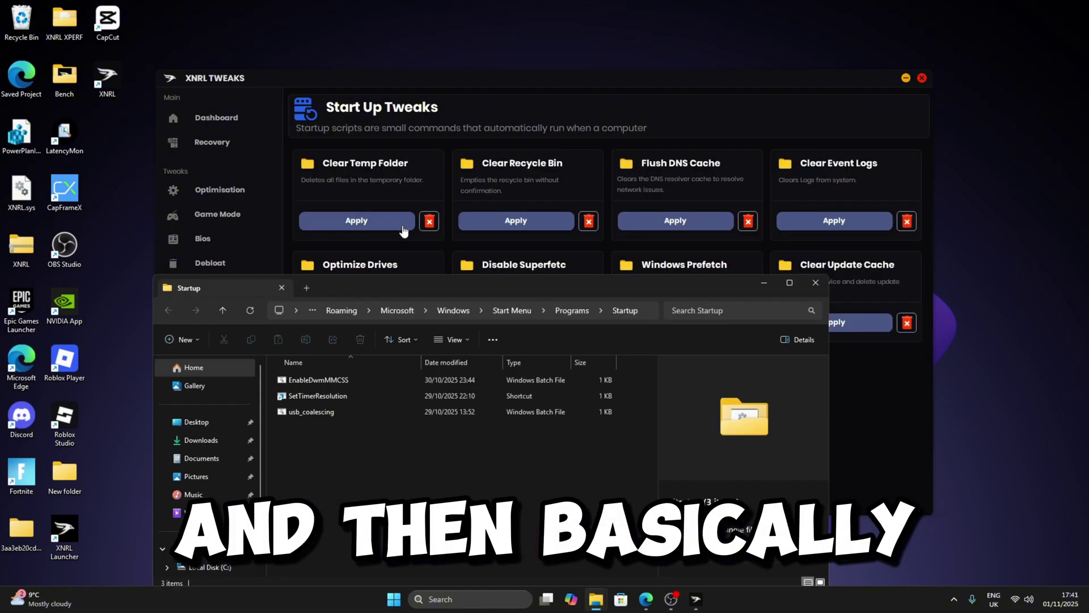
Apply Clear Temp Folder, confirm the ClearTemp file appears in Startup, then remove the tweak.
left_click(363, 222)
left_click(227, 536)
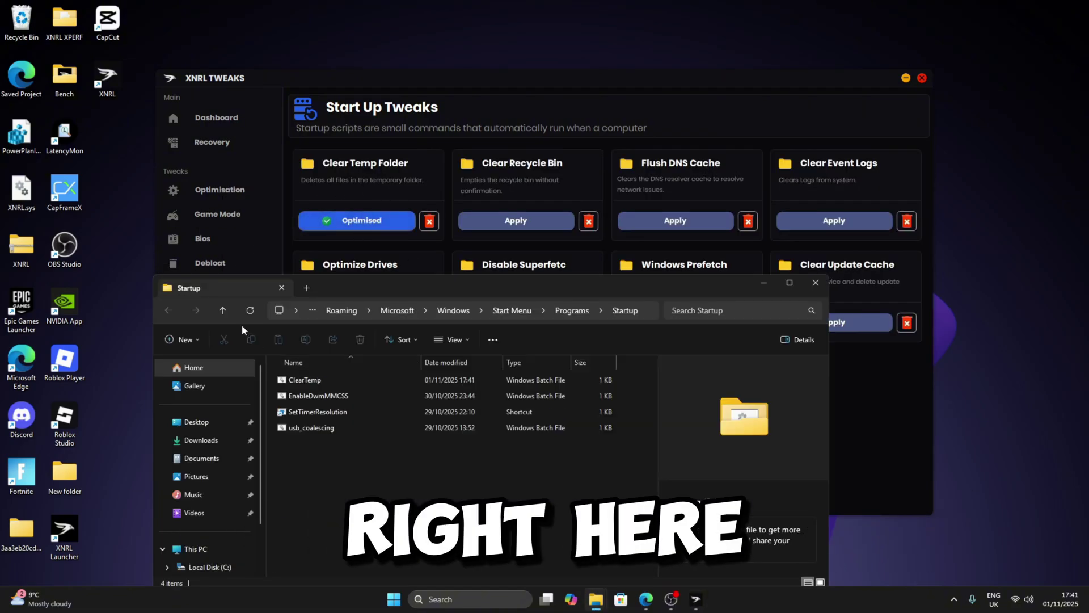
left_click(316, 380)
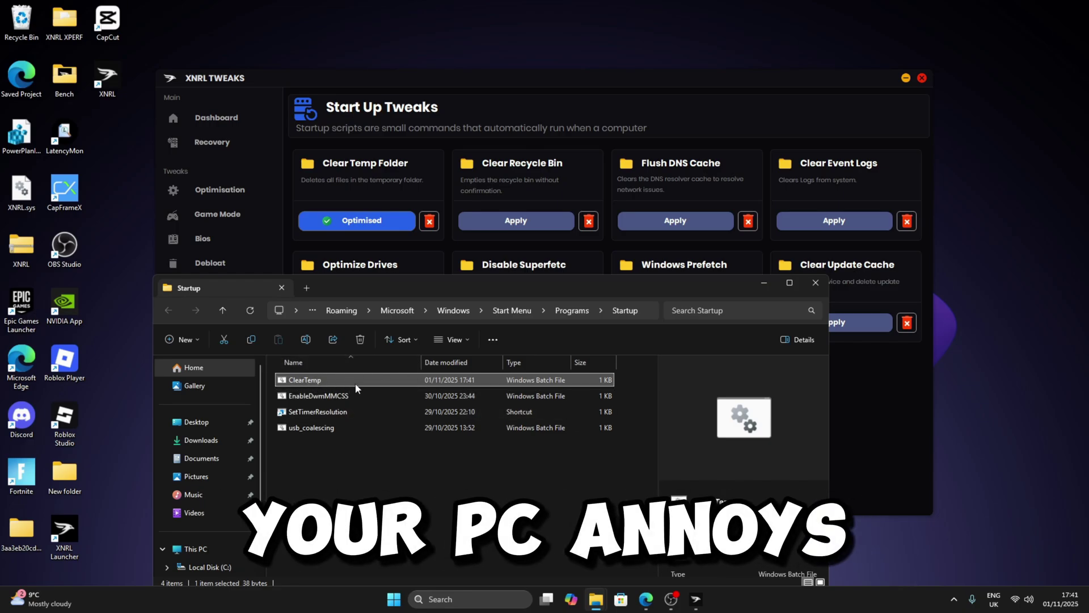
left_click(417, 267)
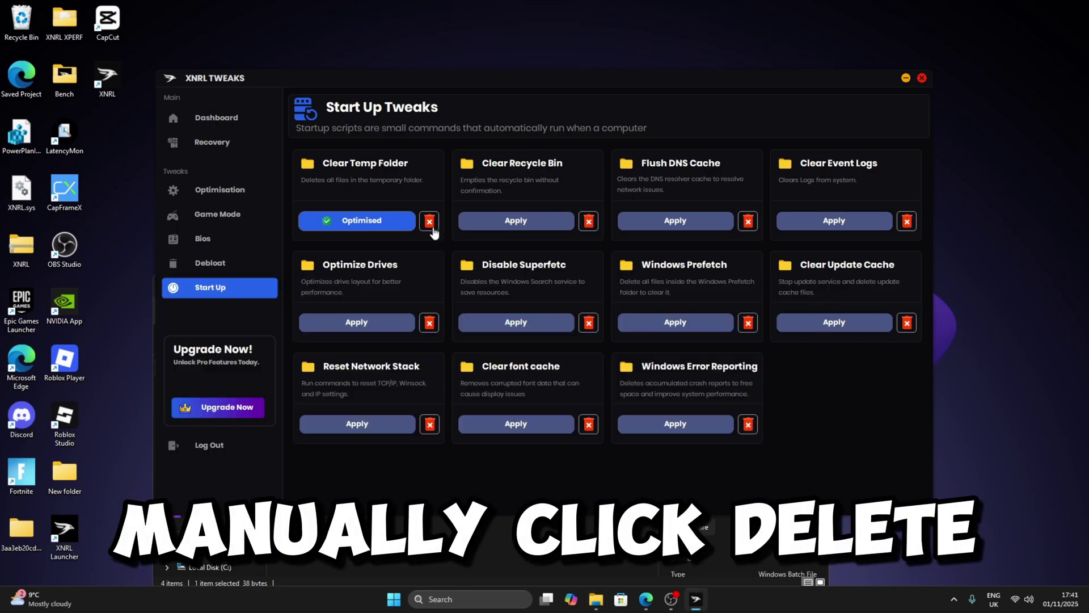
left_click(429, 223)
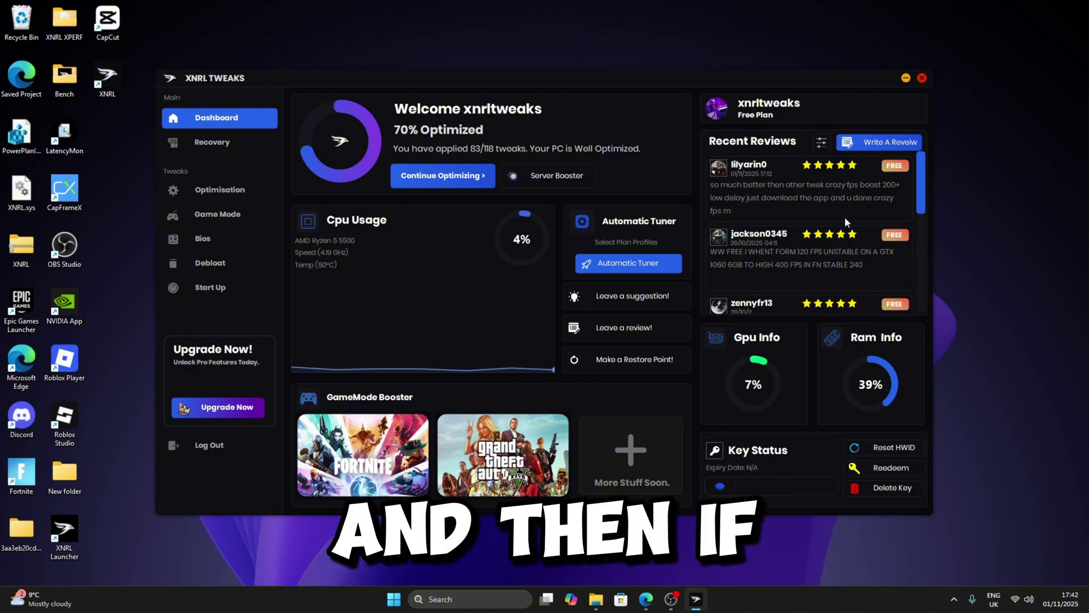
On the dashboard, open and close the 'Leave a review!' and 'Leave a suggestion!' forms.
left_click(652, 334)
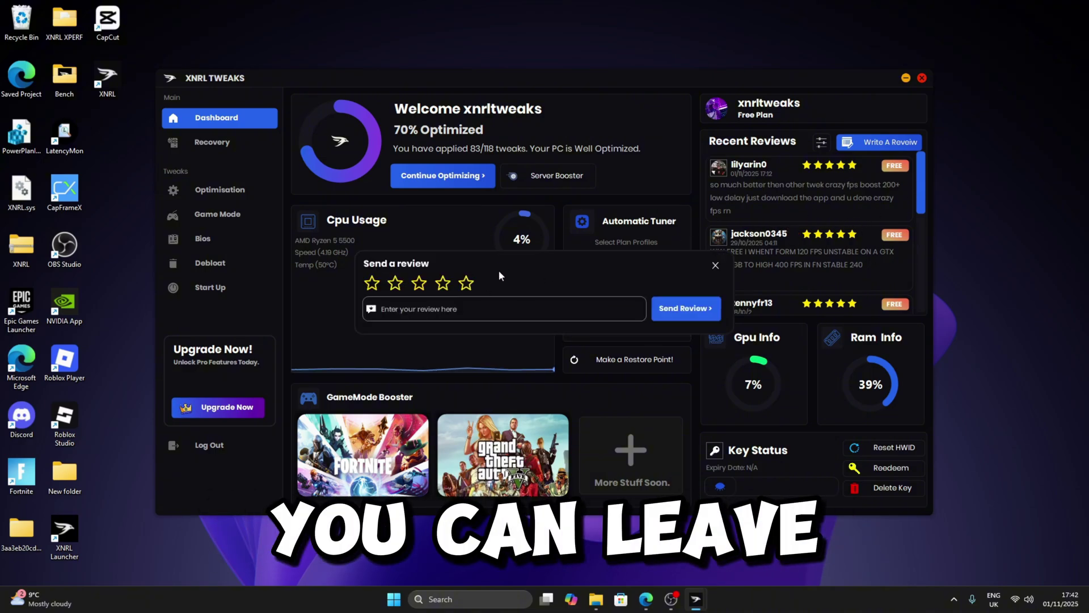
left_click(716, 265)
left_click(590, 291)
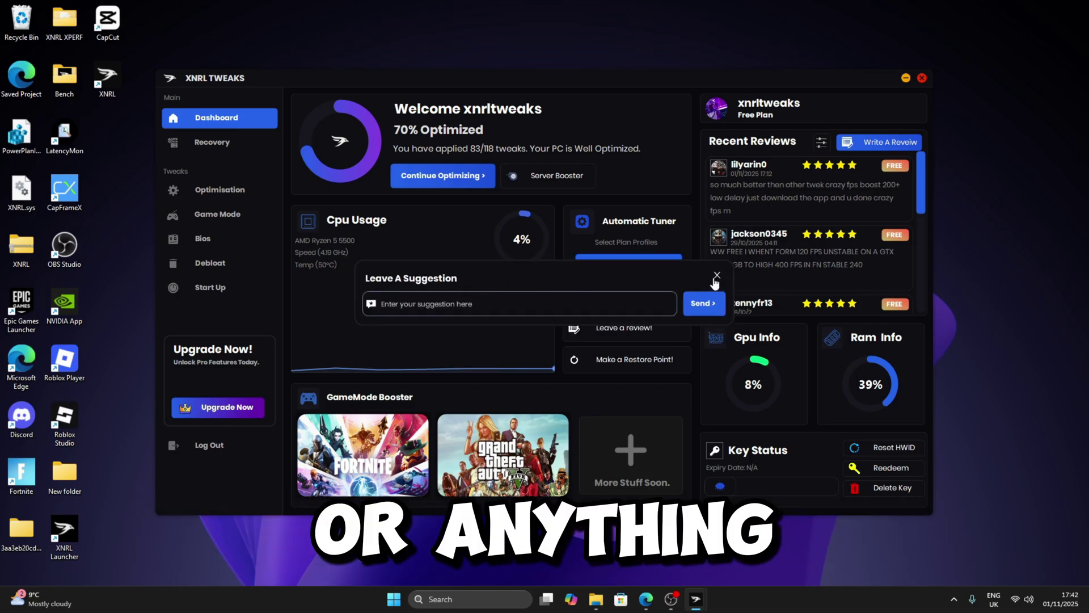
left_click(701, 303)
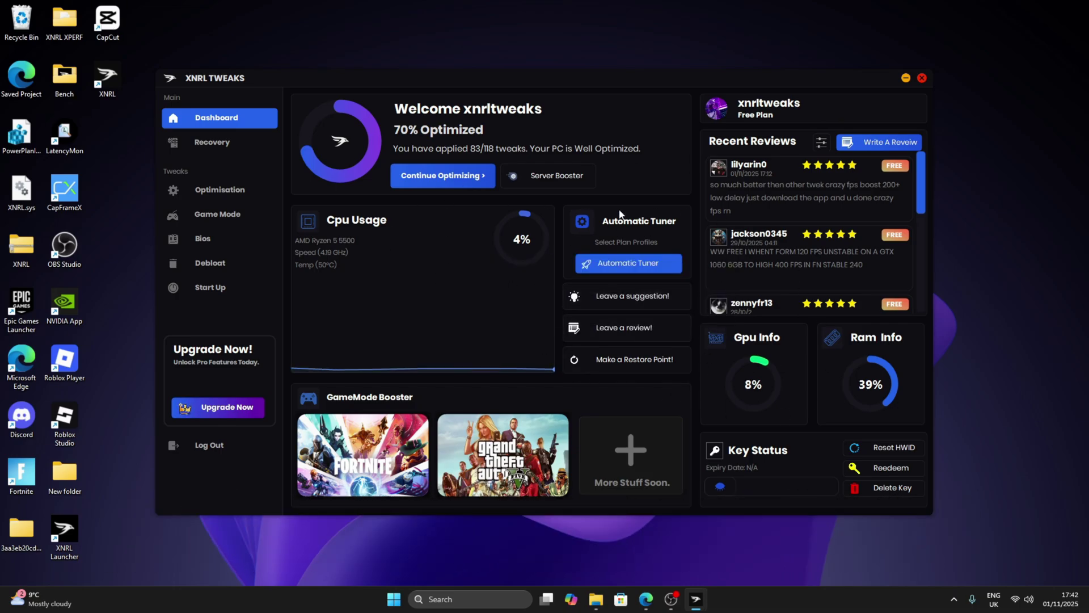